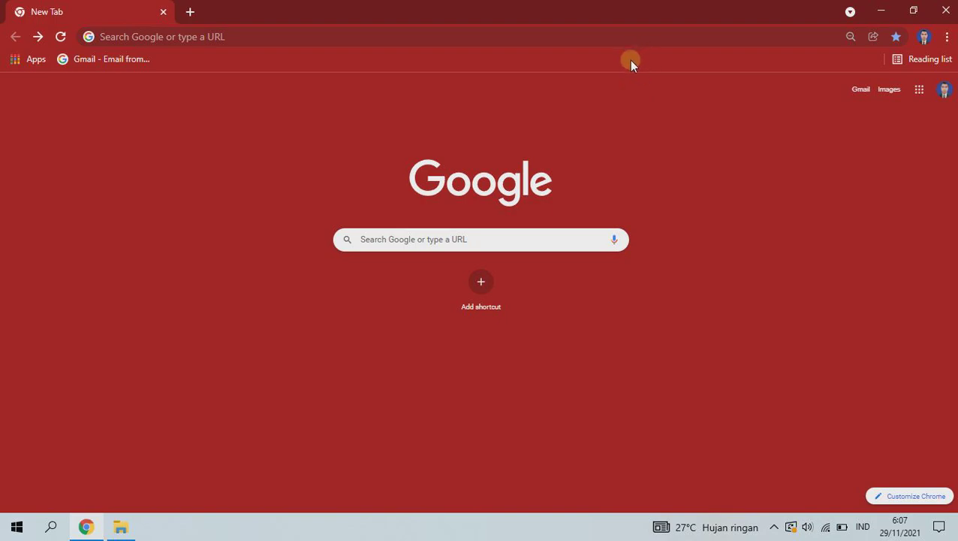
Search the web for "publih or perish" and open the Publish or Perish page on Harzing.com
{"action": "left_click", "coordinate": [520, 36]}
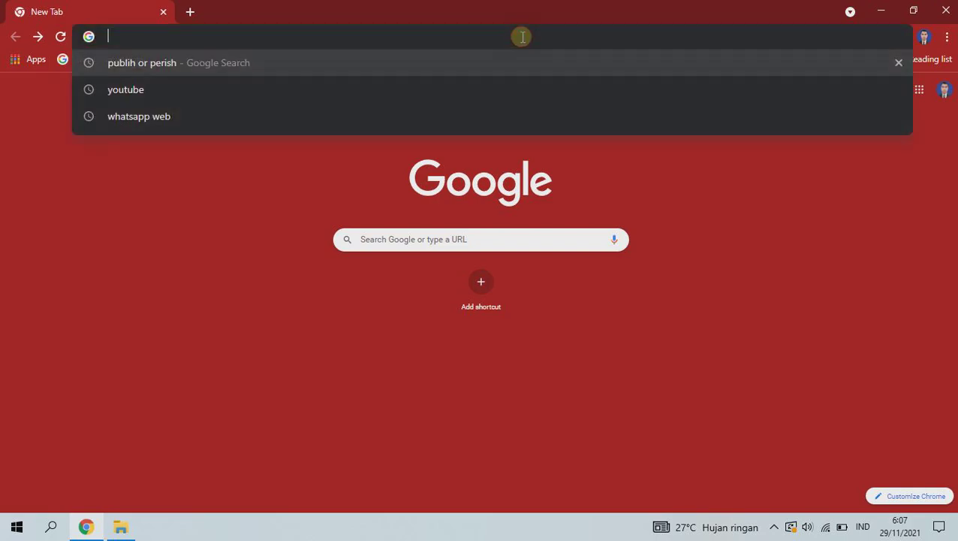
{"action": "left_click", "coordinate": [266, 406]}
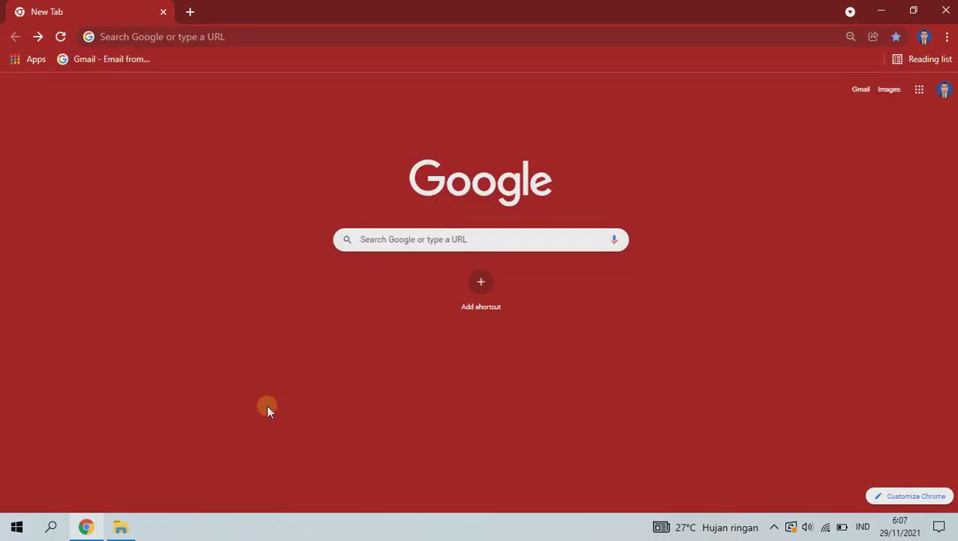
{"action": "left_click", "coordinate": [333, 40]}
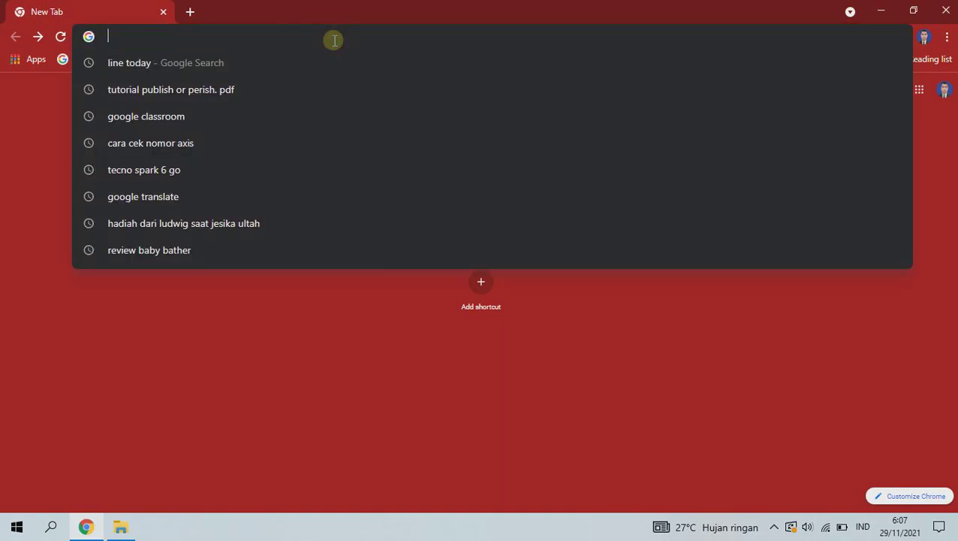
{"action": "type", "text": "PUB"}
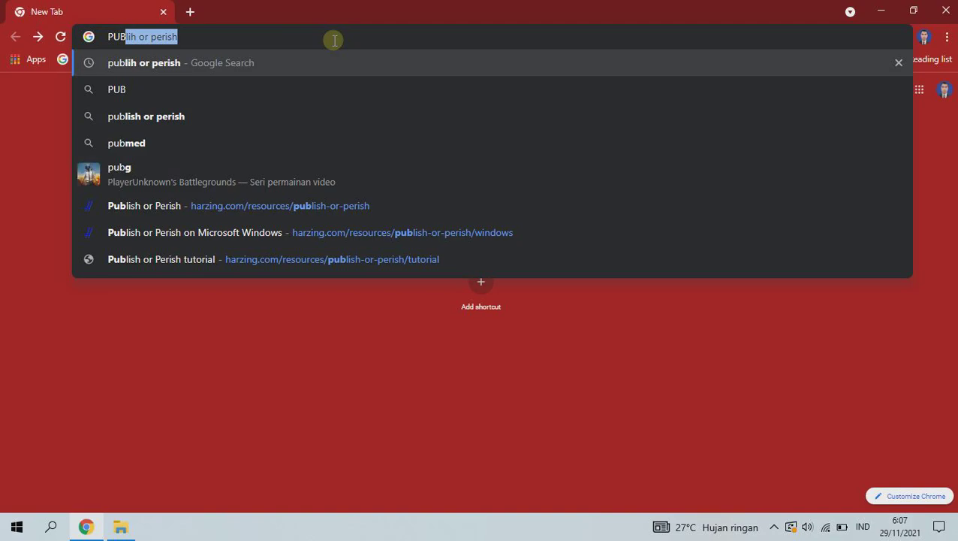
{"action": "key", "text": "Return"}
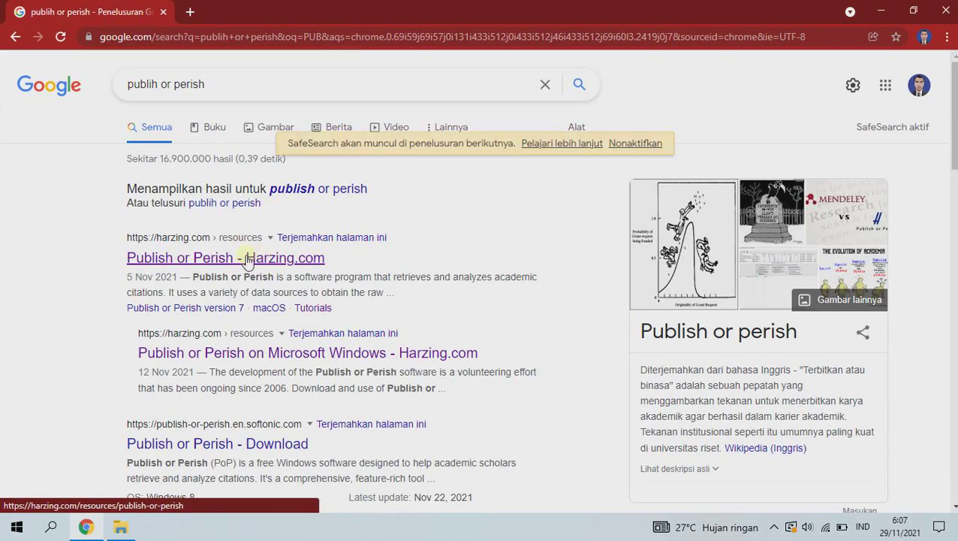
{"action": "left_click", "coordinate": [151, 263]}
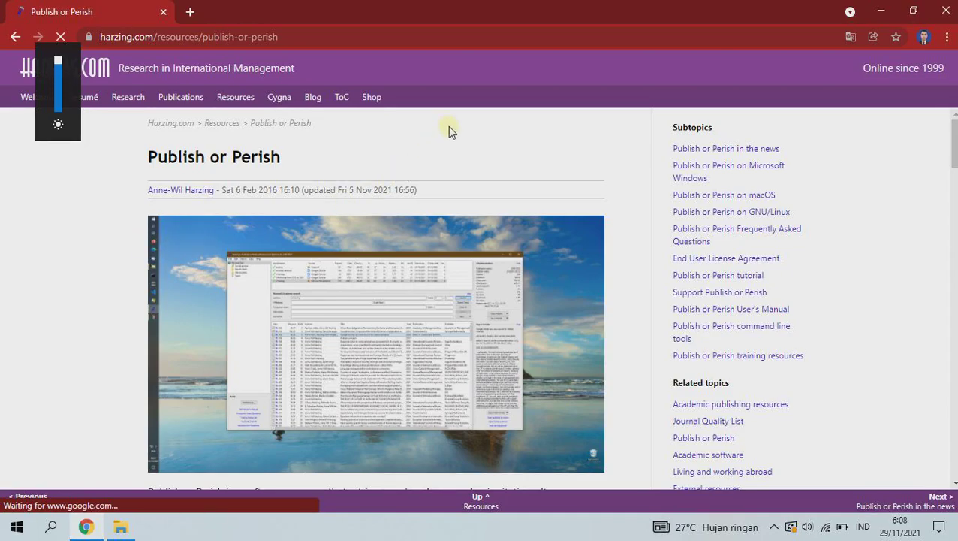
Open the download and installation instructions for Publish or Perish on Microsoft Windows
{"action": "scroll", "coordinate": [449, 141], "scroll_direction": "down", "scroll_amount": 5}
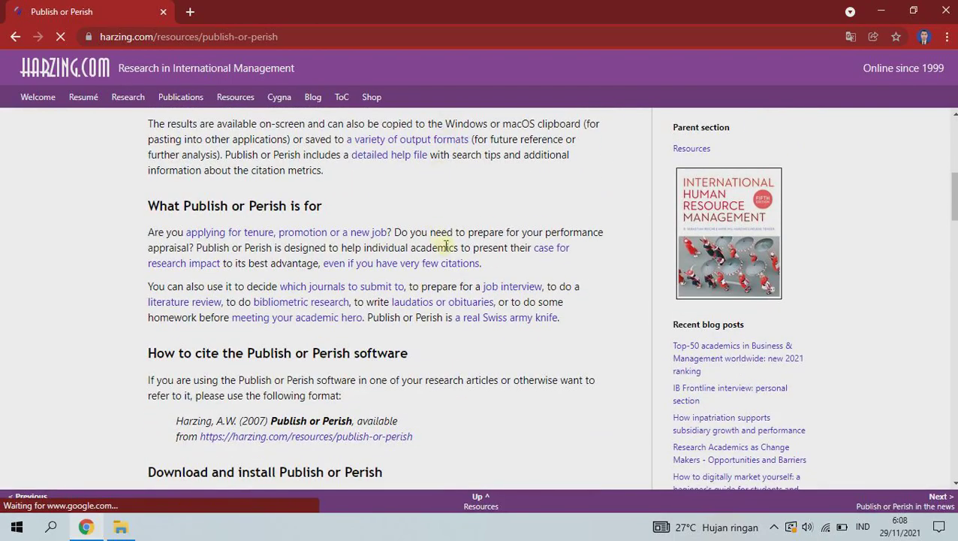
{"action": "scroll", "coordinate": [488, 271], "scroll_direction": "down", "scroll_amount": 2}
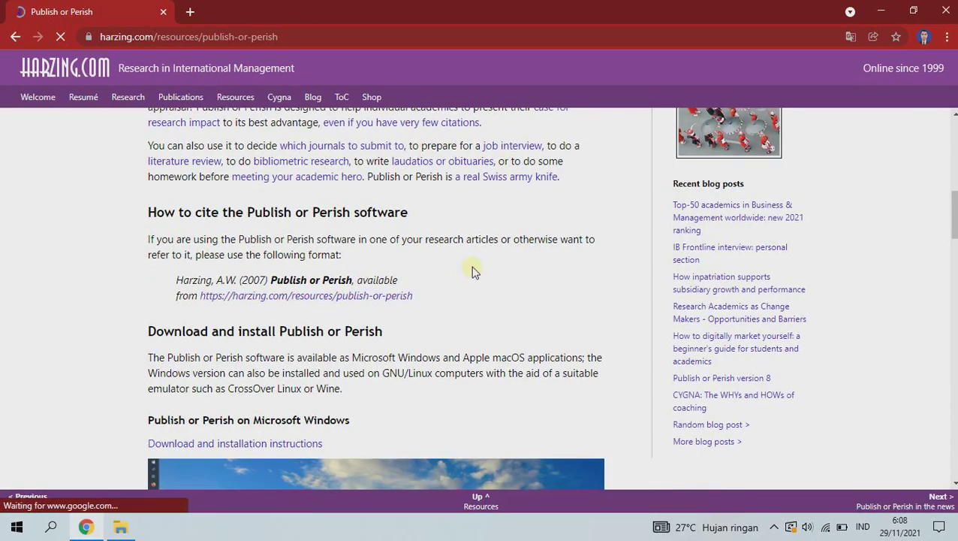
{"action": "scroll", "coordinate": [471, 267], "scroll_direction": "down", "scroll_amount": 1}
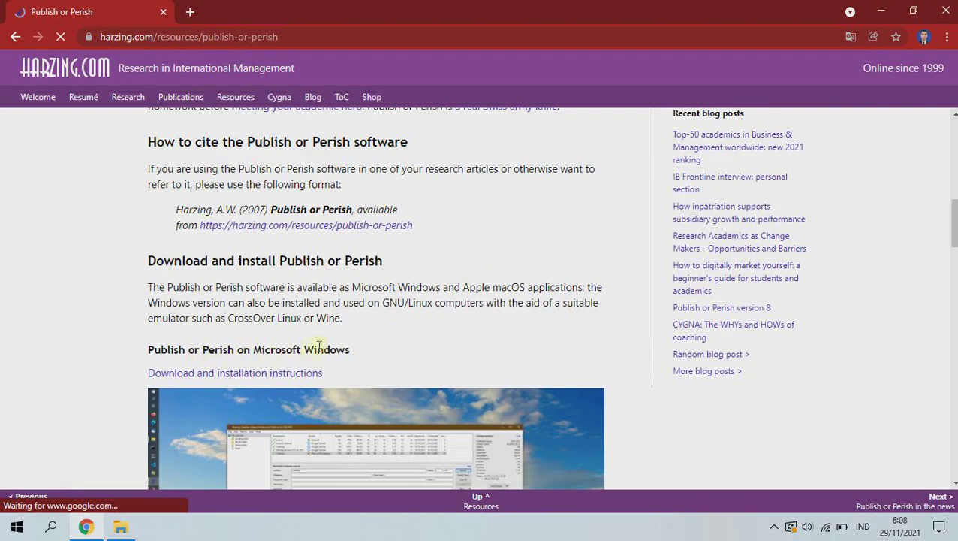
{"action": "scroll", "coordinate": [350, 345], "scroll_direction": "down", "scroll_amount": 1}
{"action": "scroll", "coordinate": [350, 338], "scroll_direction": "down", "scroll_amount": 5}
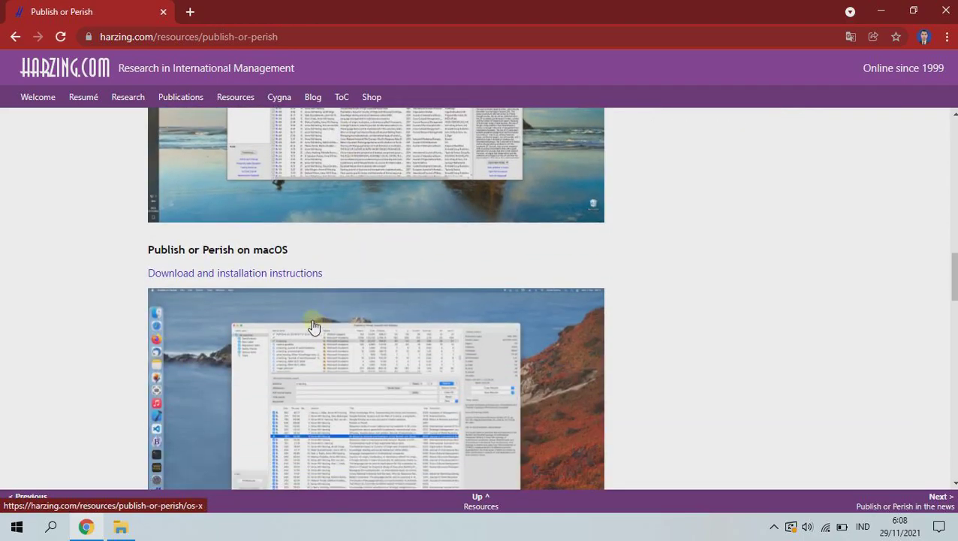
{"action": "scroll", "coordinate": [304, 263], "scroll_direction": "down", "scroll_amount": 4}
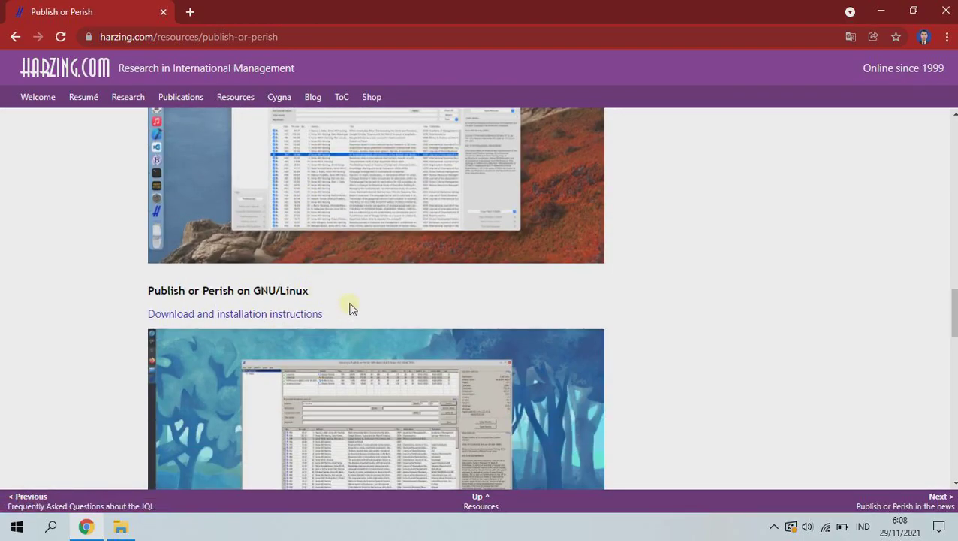
{"action": "scroll", "coordinate": [347, 302], "scroll_direction": "down", "scroll_amount": 5}
{"action": "scroll", "coordinate": [350, 308], "scroll_direction": "down", "scroll_amount": 4}
{"action": "scroll", "coordinate": [381, 297], "scroll_direction": "up", "scroll_amount": 15}
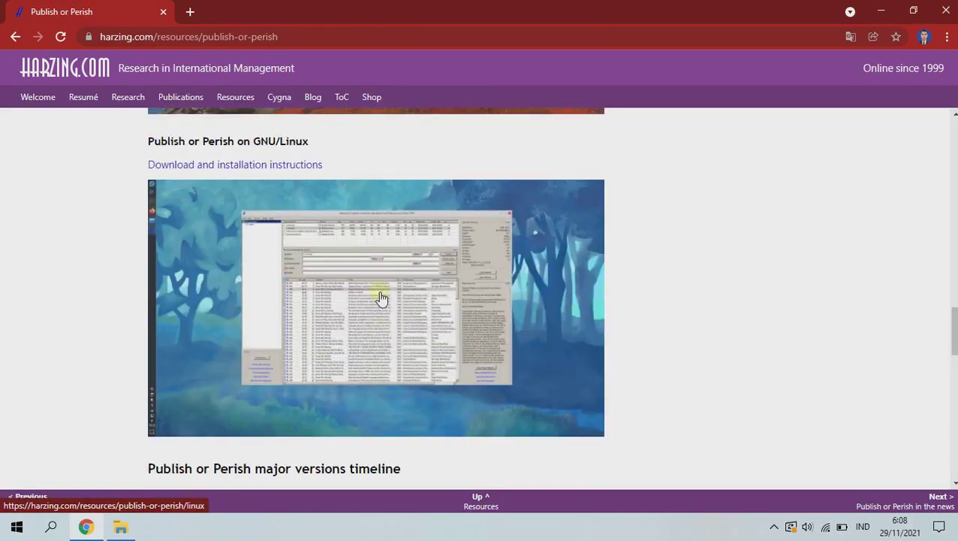
{"action": "scroll", "coordinate": [379, 290], "scroll_direction": "up", "scroll_amount": 3}
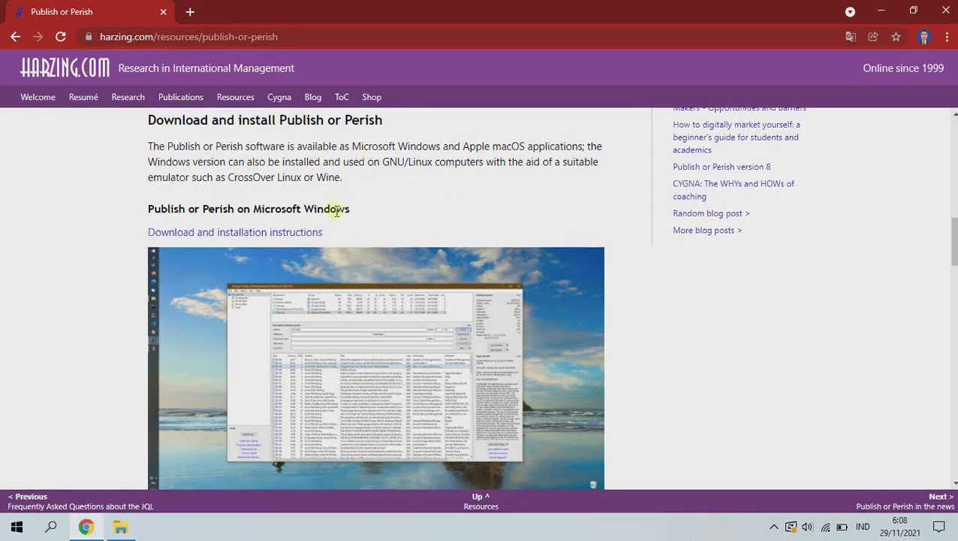
{"action": "left_click", "coordinate": [298, 235]}
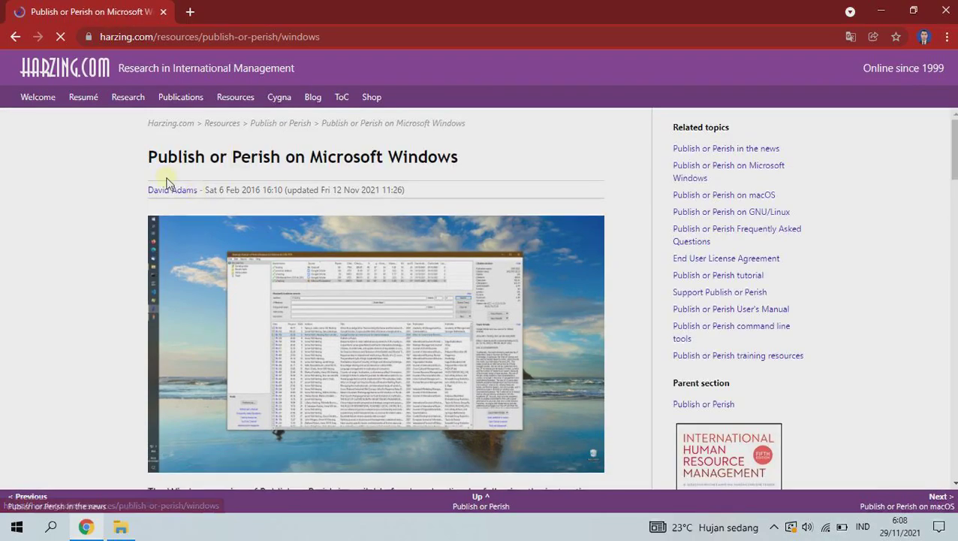
Try to download the Publish or Perish installer for Windows from the page's download information, reloading the PoP8Setup.exe address
{"action": "scroll", "coordinate": [503, 171], "scroll_direction": "down", "scroll_amount": 9}
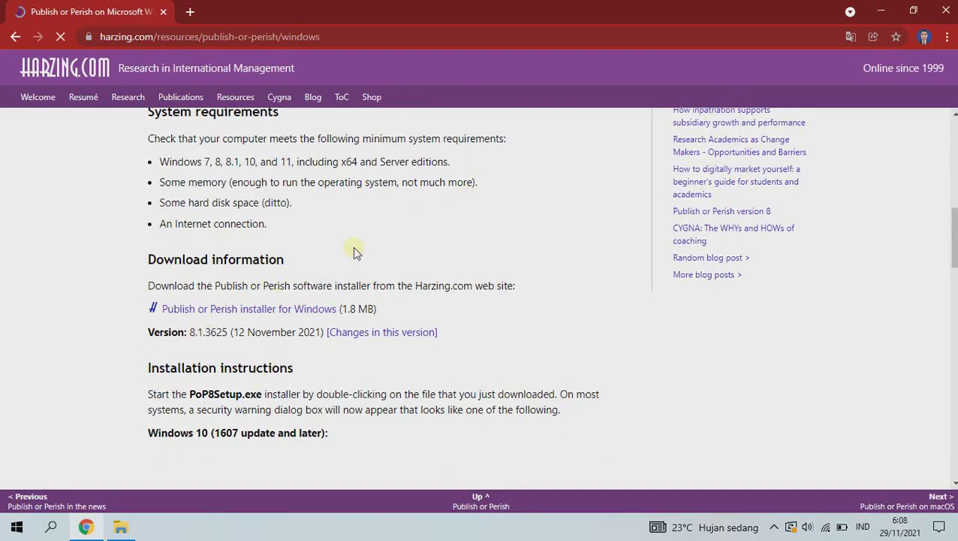
{"action": "scroll", "coordinate": [354, 247], "scroll_direction": "up", "scroll_amount": 2}
{"action": "scroll", "coordinate": [358, 250], "scroll_direction": "up", "scroll_amount": 5}
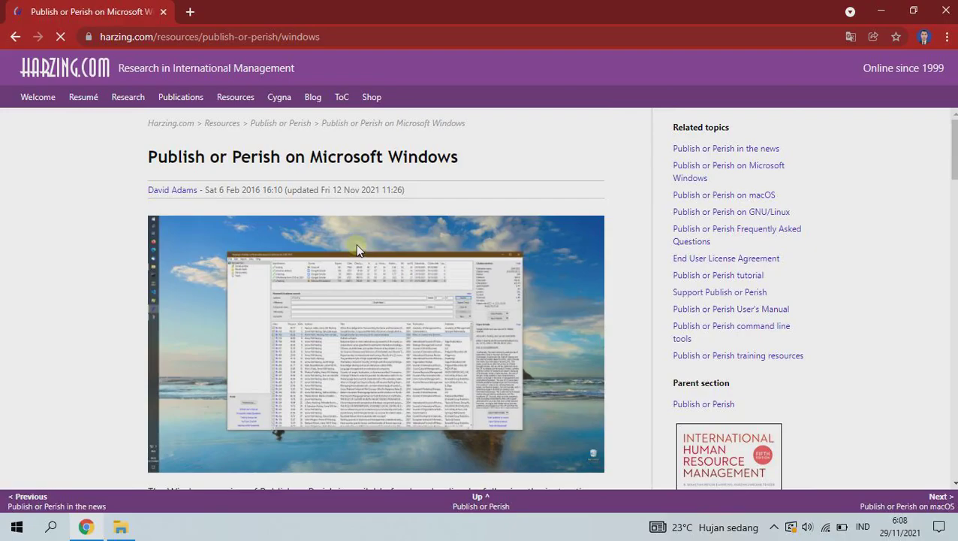
{"action": "scroll", "coordinate": [332, 250], "scroll_direction": "down", "scroll_amount": 1}
{"action": "scroll", "coordinate": [272, 138], "scroll_direction": "up", "scroll_amount": 1}
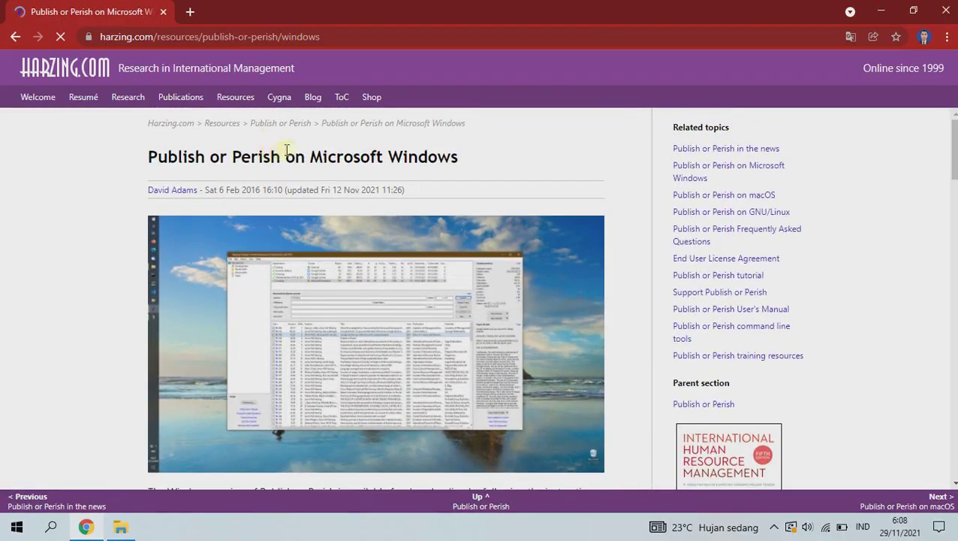
{"action": "scroll", "coordinate": [423, 177], "scroll_direction": "down", "scroll_amount": 6}
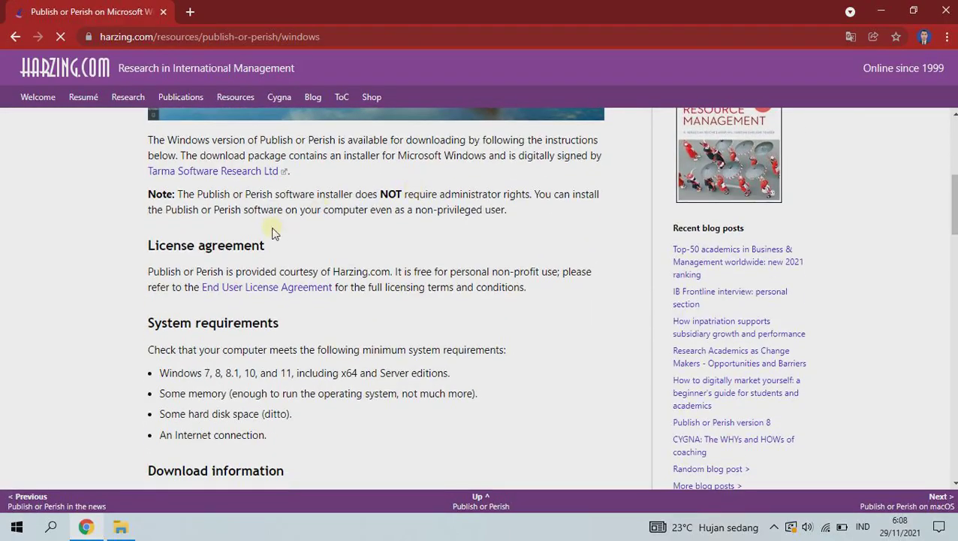
{"action": "scroll", "coordinate": [316, 316], "scroll_direction": "down", "scroll_amount": 1}
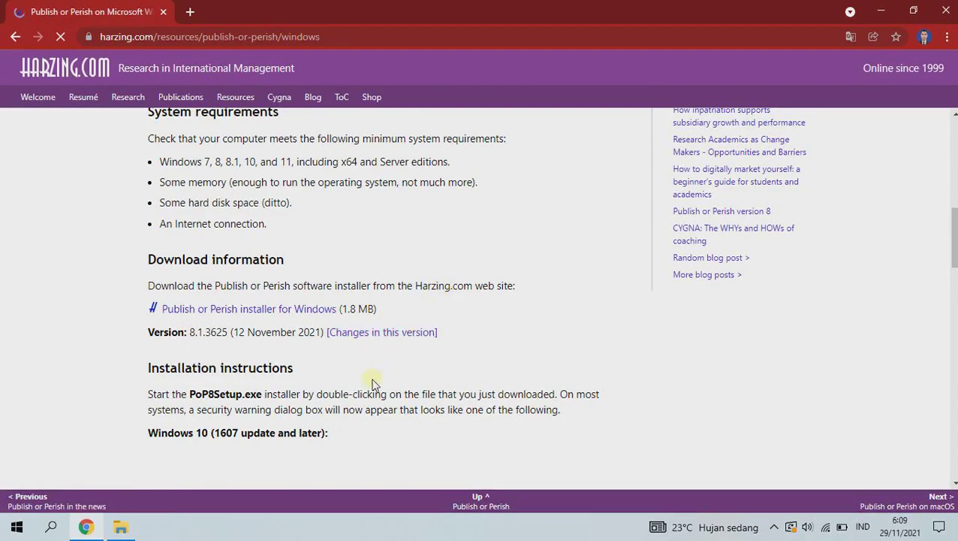
{"action": "left_click", "coordinate": [281, 406]}
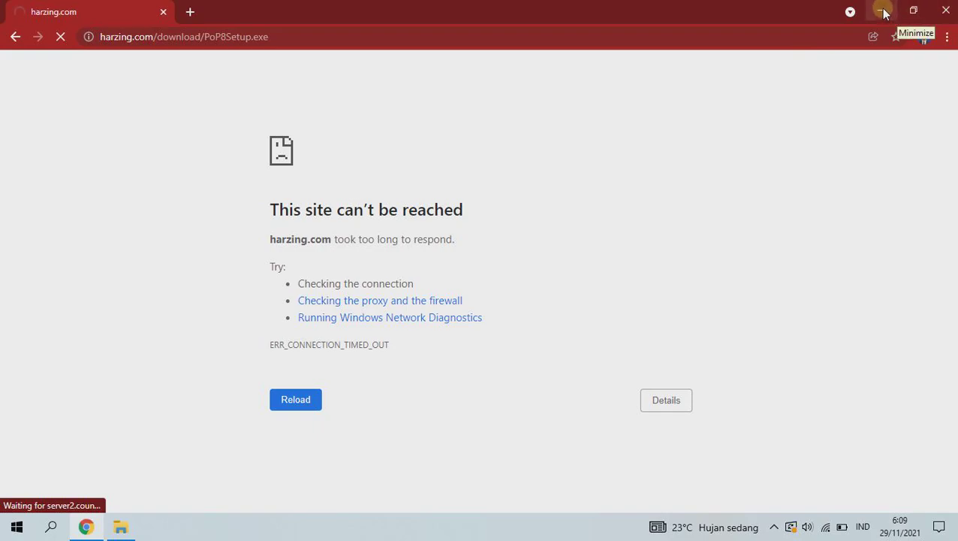
Switch to File Explorer and launch PoP8Setup from the Downloads folder
{"action": "left_click", "coordinate": [124, 528]}
{"action": "left_click", "coordinate": [285, 217]}
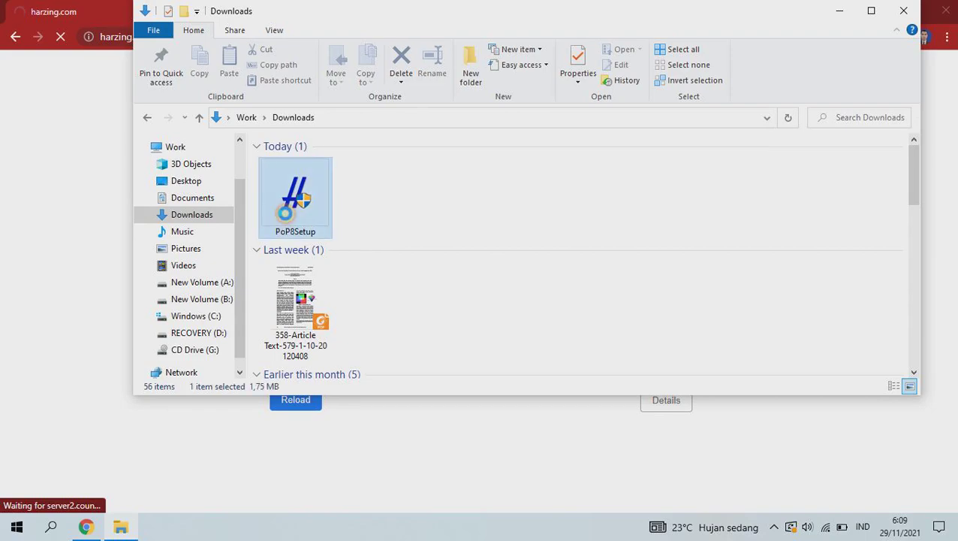
{"action": "double_click", "coordinate": [297, 215]}
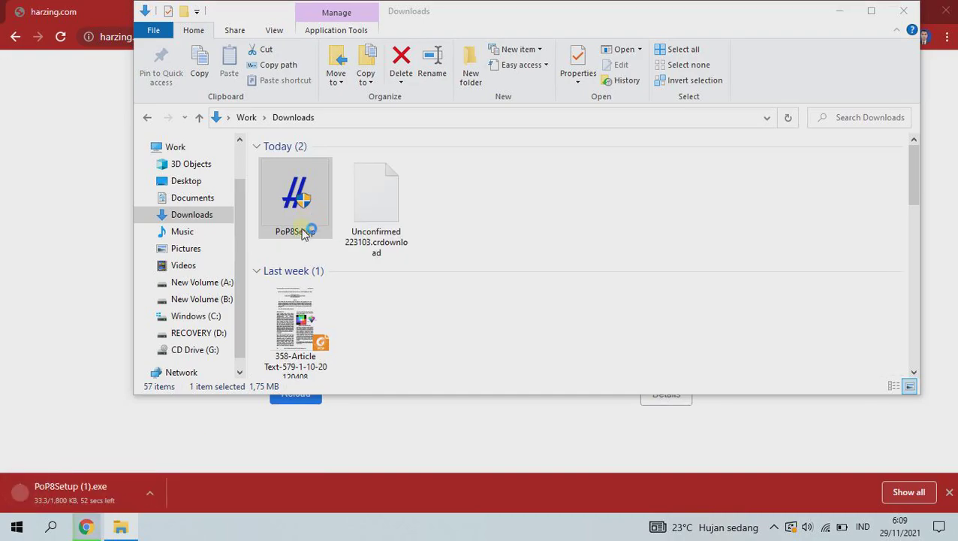
Cancel the browser download of PoP8Setup (1).exe and allow PoP8Setup.exe to run despite the SmartScreen prompt
{"action": "left_click", "coordinate": [149, 496]}
{"action": "left_click", "coordinate": [156, 468]}
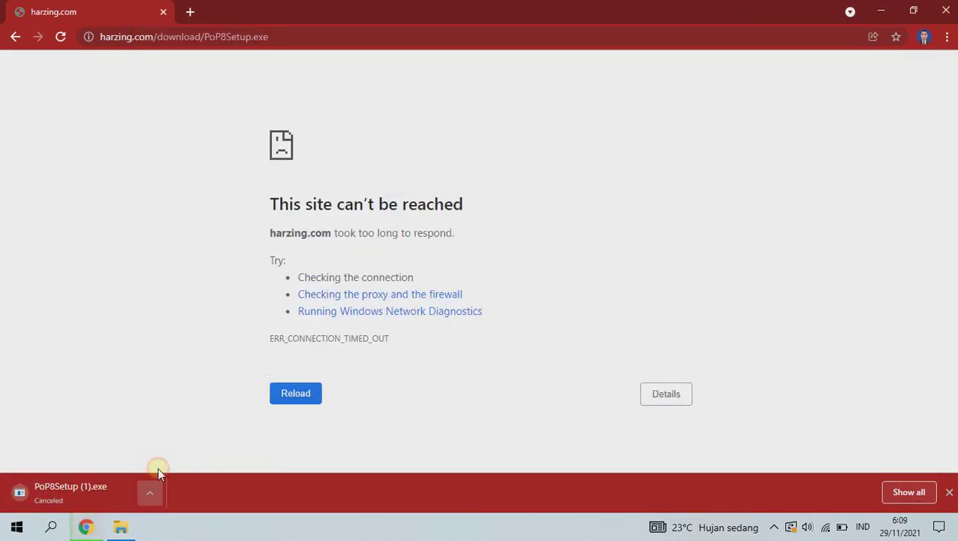
{"action": "left_click", "coordinate": [126, 526]}
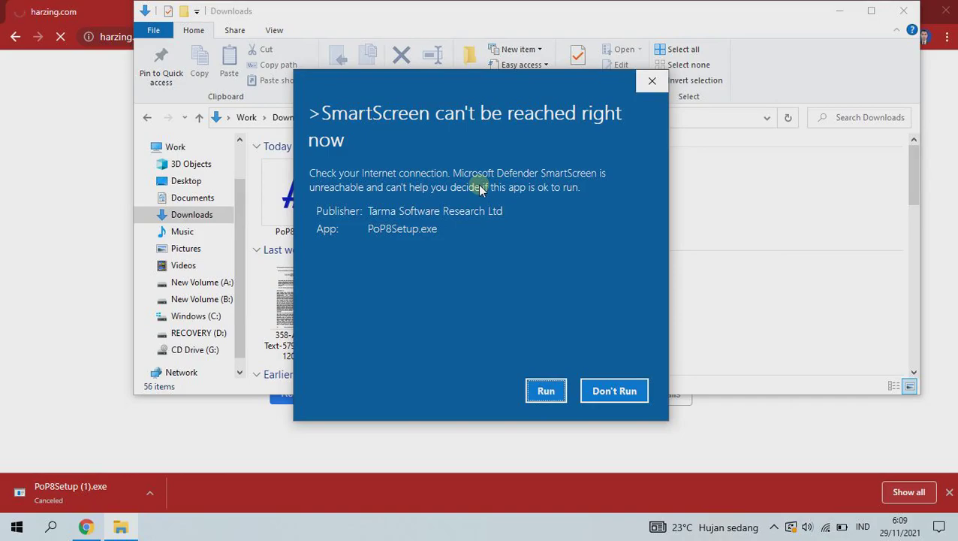
{"action": "left_click", "coordinate": [547, 393]}
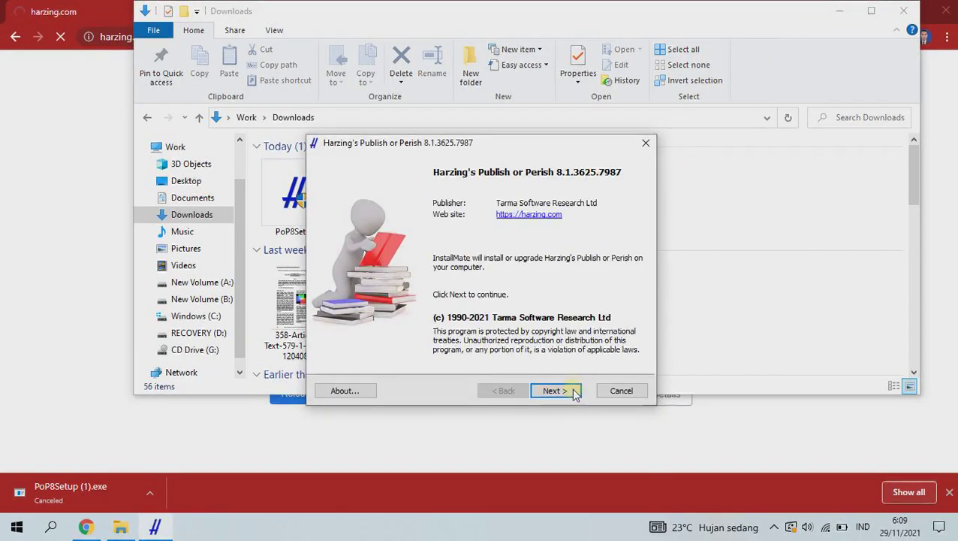
Install Publish or Perish in the default folder, accepting the license agreement, and finish with the application set to start
{"action": "left_click", "coordinate": [569, 394]}
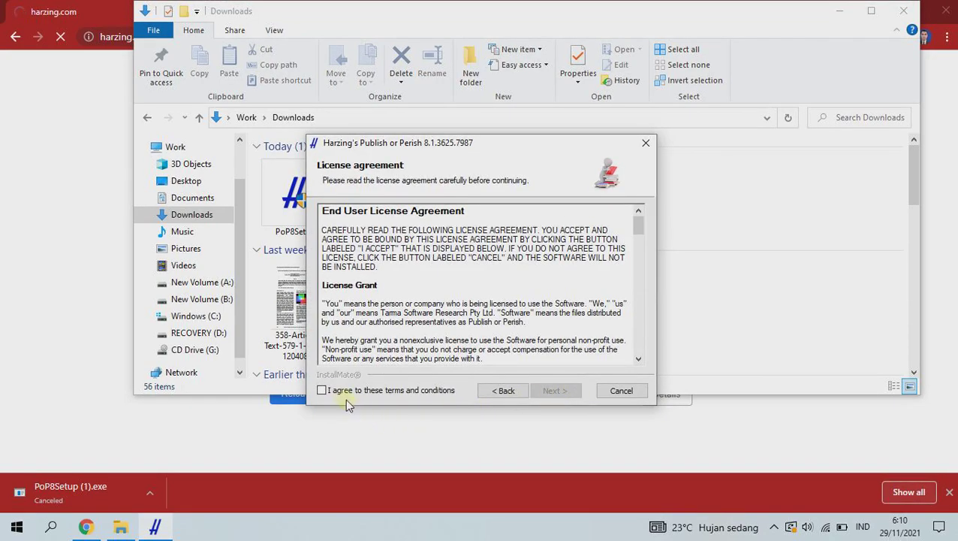
{"action": "left_click", "coordinate": [322, 391]}
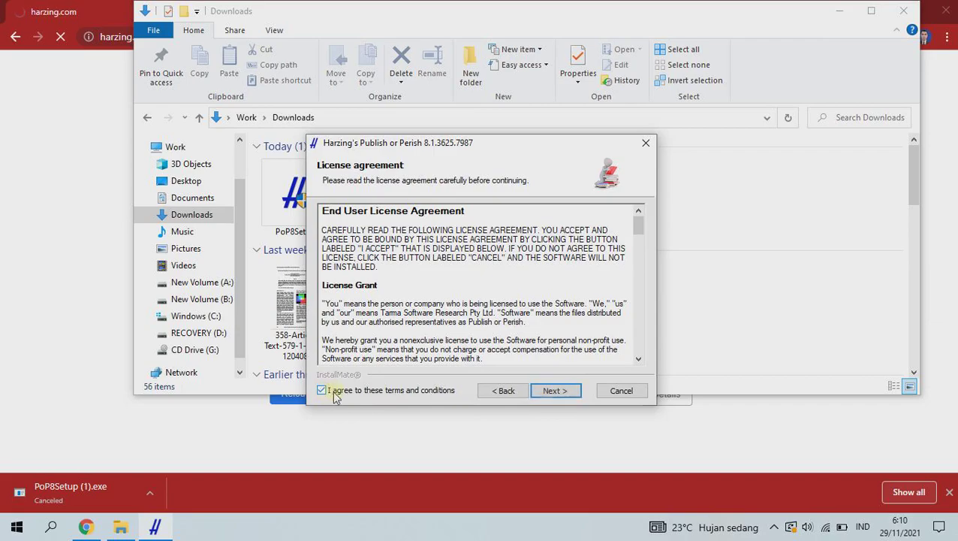
{"action": "left_click", "coordinate": [554, 392]}
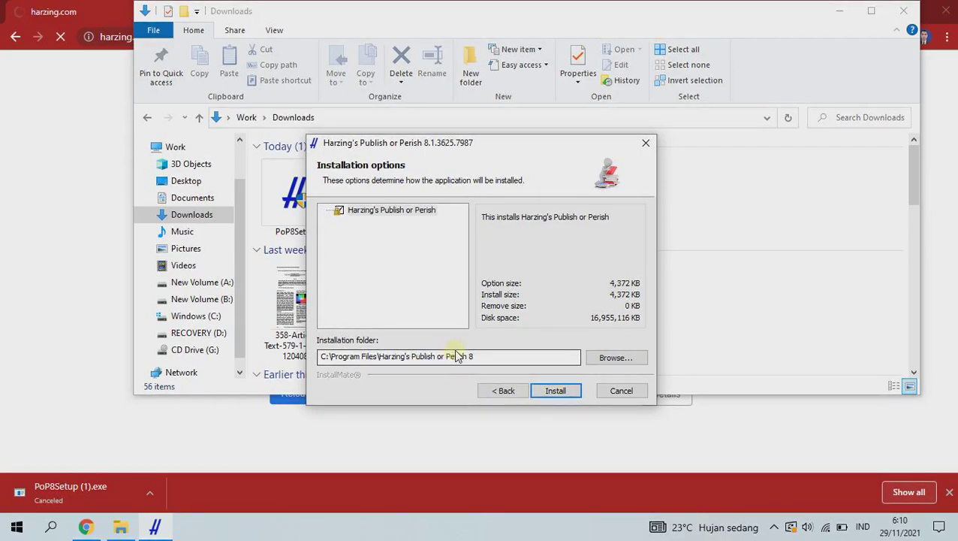
{"action": "left_click", "coordinate": [533, 391]}
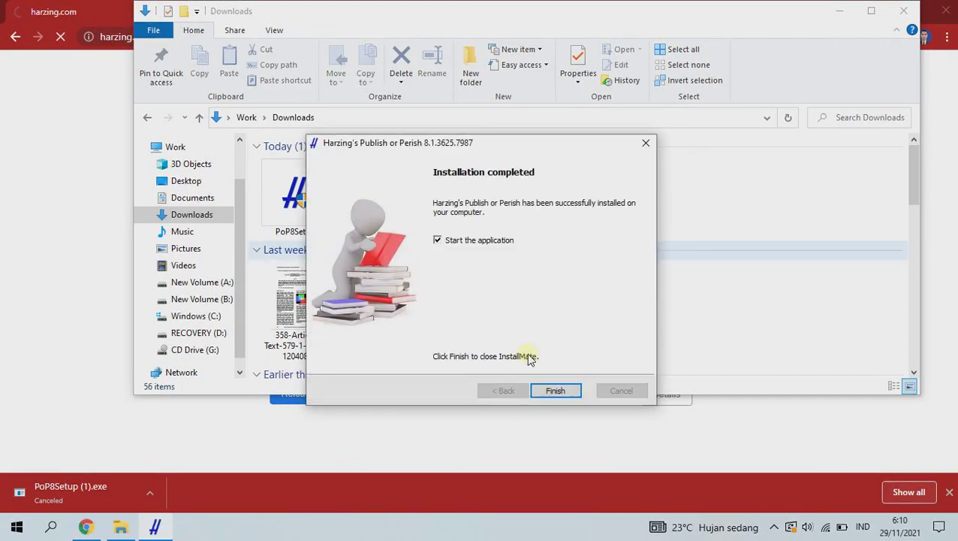
{"action": "left_click", "coordinate": [555, 392]}
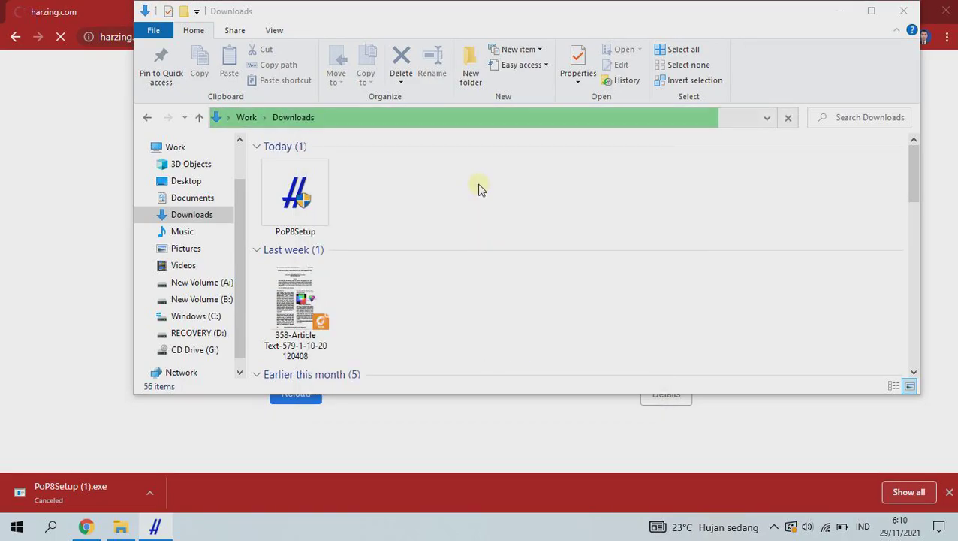
Switch to Chrome and go back from the download error to the Publish or Perish on Microsoft Windows page
{"action": "left_click", "coordinate": [16, 38]}
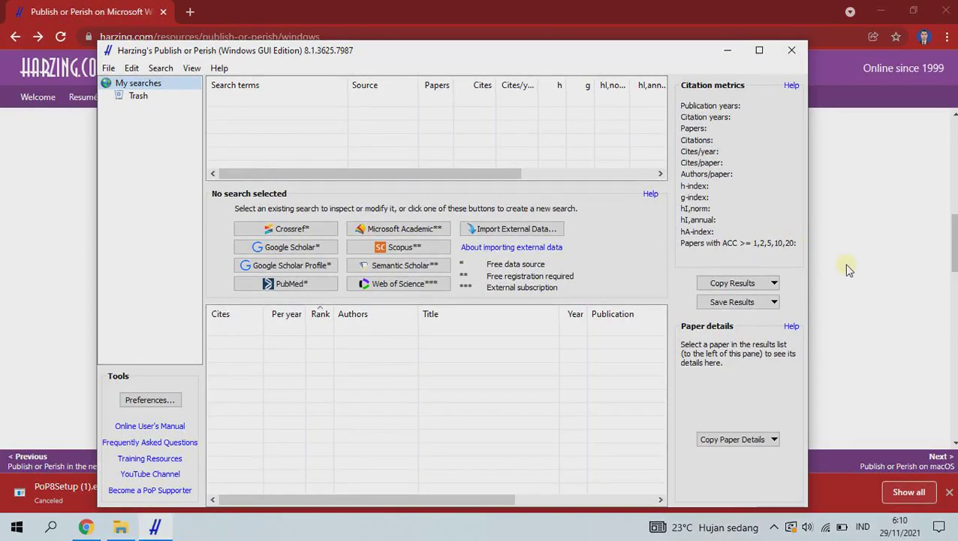
{"action": "left_click", "coordinate": [858, 275]}
{"action": "scroll", "coordinate": [567, 337], "scroll_direction": "up", "scroll_amount": 8}
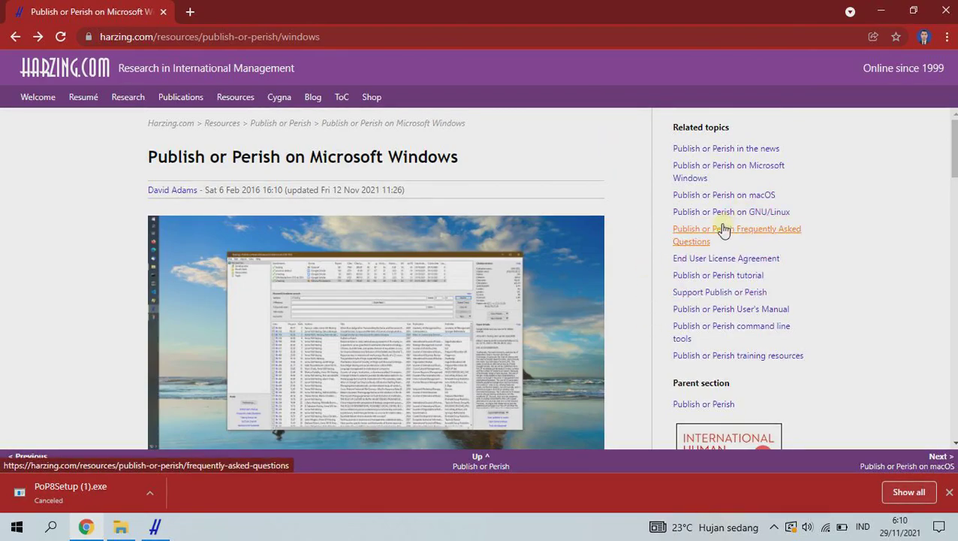
Open the Publish or Perish tutorial page and look through its sections down to the donation products
{"action": "left_click", "coordinate": [700, 276]}
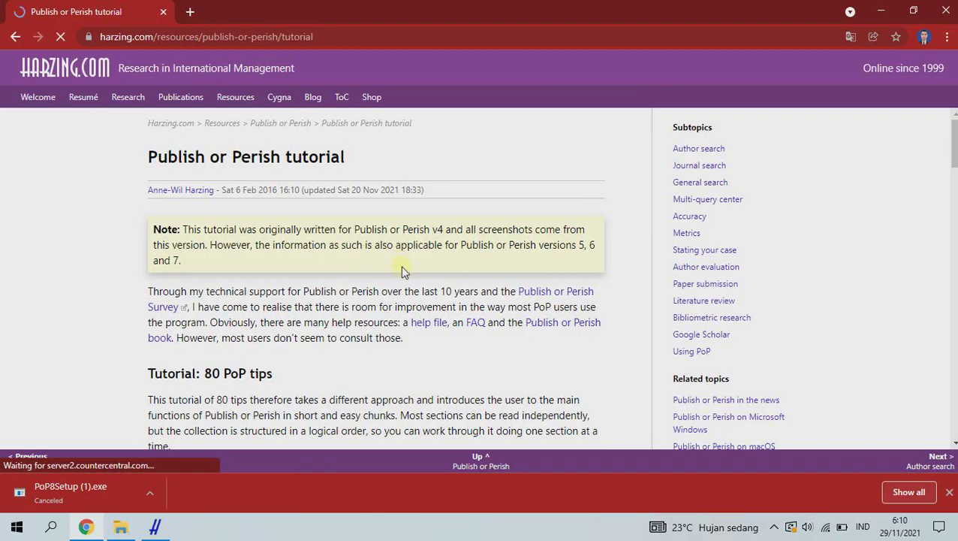
{"action": "scroll", "coordinate": [400, 272], "scroll_direction": "down", "scroll_amount": 6}
{"action": "scroll", "coordinate": [402, 273], "scroll_direction": "down", "scroll_amount": 5}
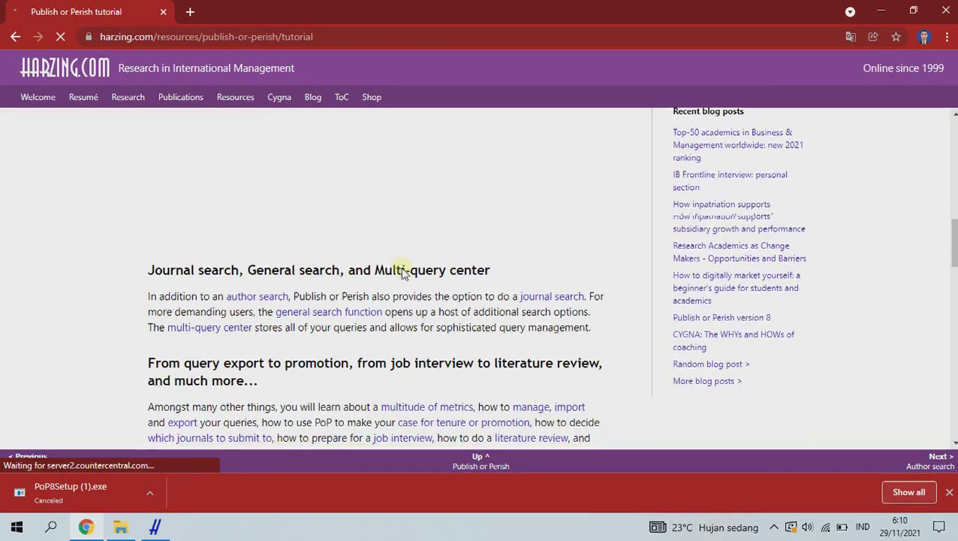
{"action": "scroll", "coordinate": [403, 276], "scroll_direction": "down", "scroll_amount": 3}
{"action": "scroll", "coordinate": [403, 275], "scroll_direction": "down", "scroll_amount": 8}
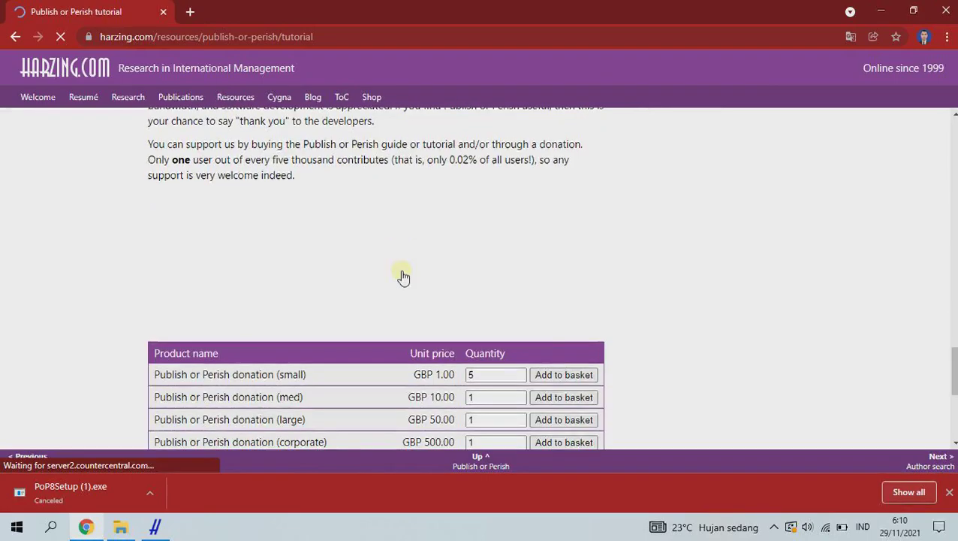
Look back up through the tutorial page, then switch to Publish or Perish and maximize its window
{"action": "scroll", "coordinate": [402, 271], "scroll_direction": "up", "scroll_amount": 15}
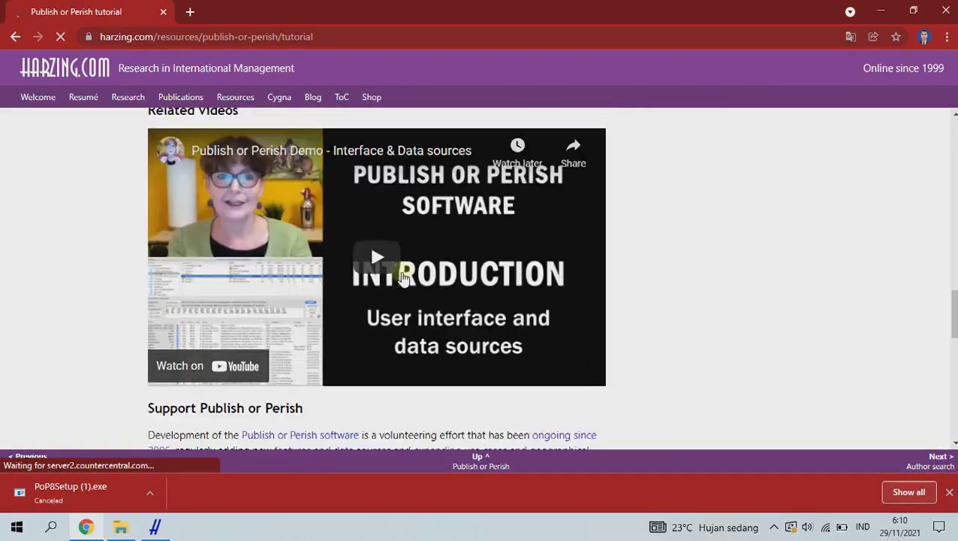
{"action": "scroll", "coordinate": [400, 272], "scroll_direction": "up", "scroll_amount": 10}
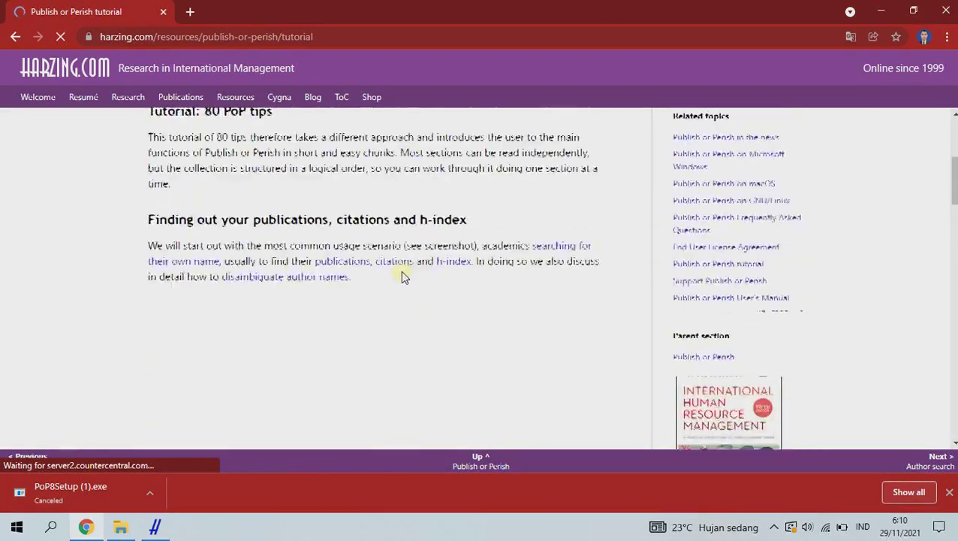
{"action": "left_click", "coordinate": [154, 526]}
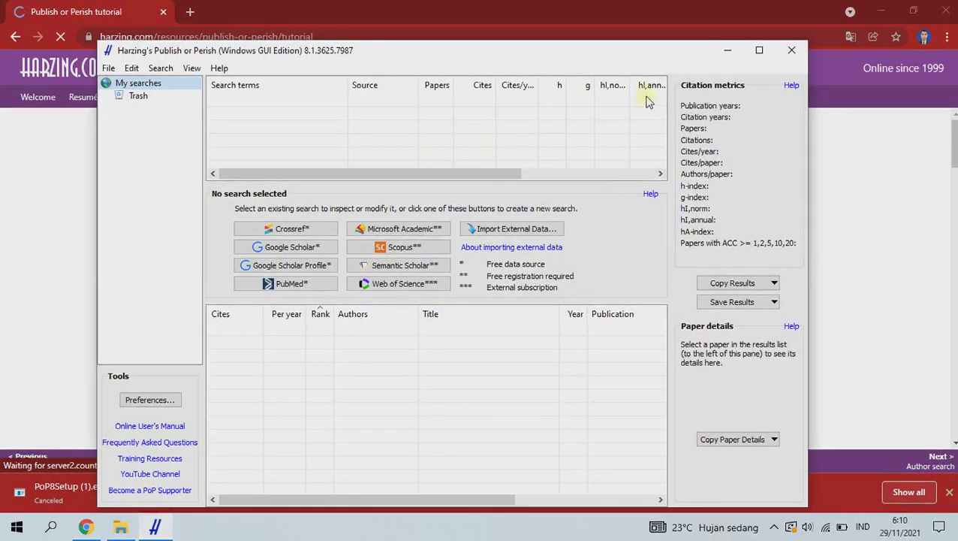
{"action": "left_click", "coordinate": [756, 50]}
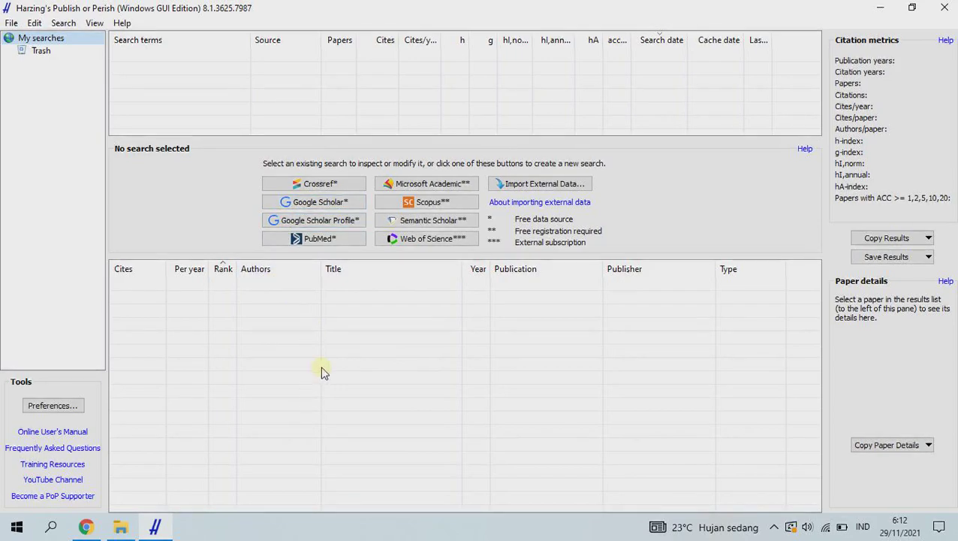
Create a new Google Scholar search and go through its publication name, authors, title words, keywords and start year fields
{"action": "left_click", "coordinate": [328, 204]}
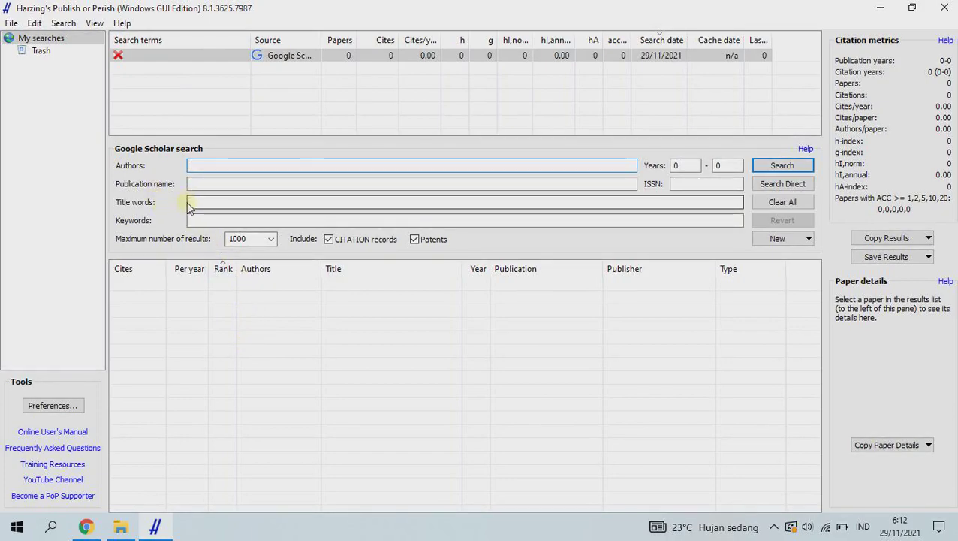
{"action": "left_click", "coordinate": [225, 183]}
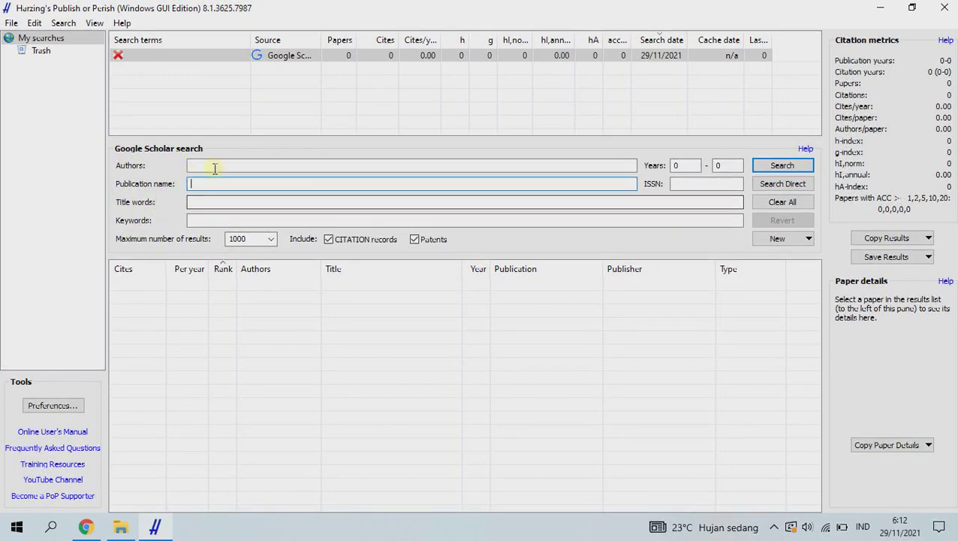
{"action": "left_click", "coordinate": [257, 165]}
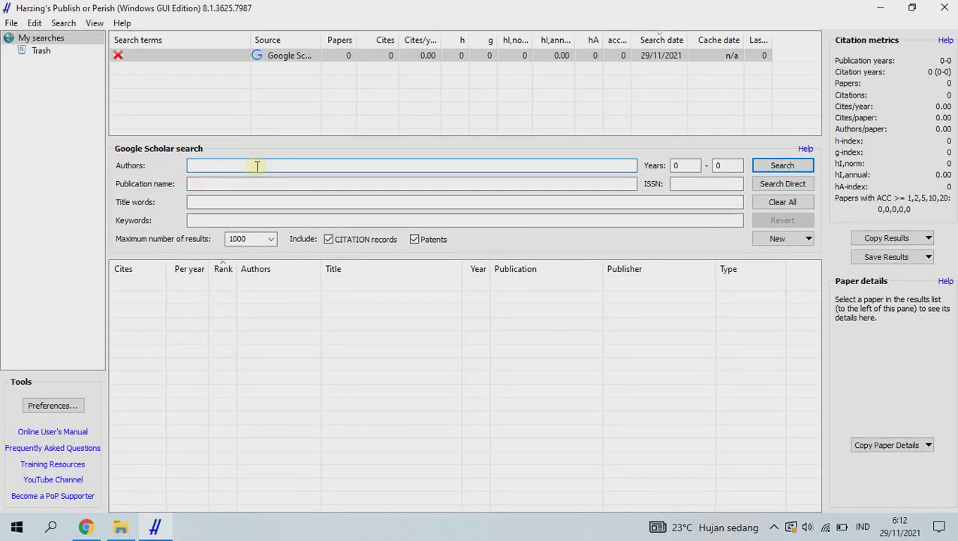
{"action": "left_click", "coordinate": [201, 201]}
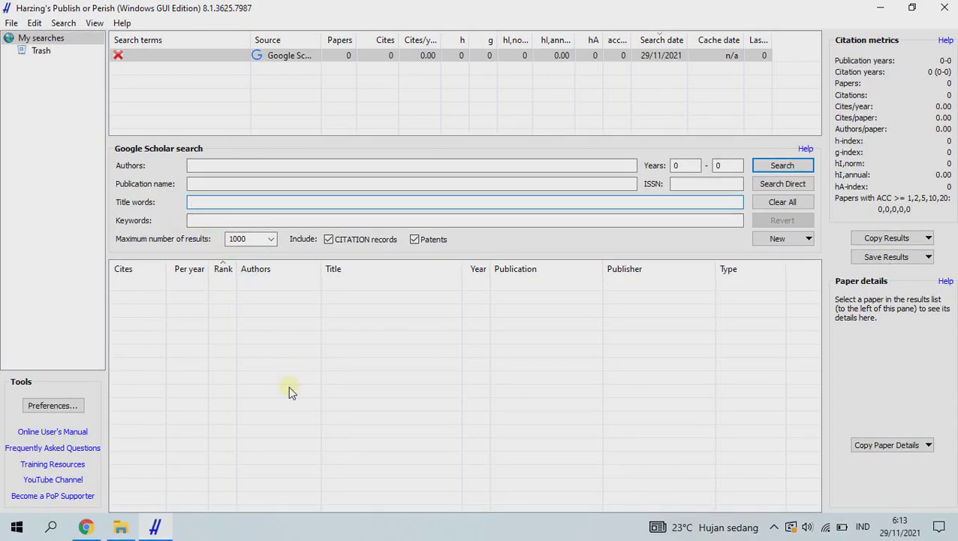
{"action": "left_click", "coordinate": [213, 220]}
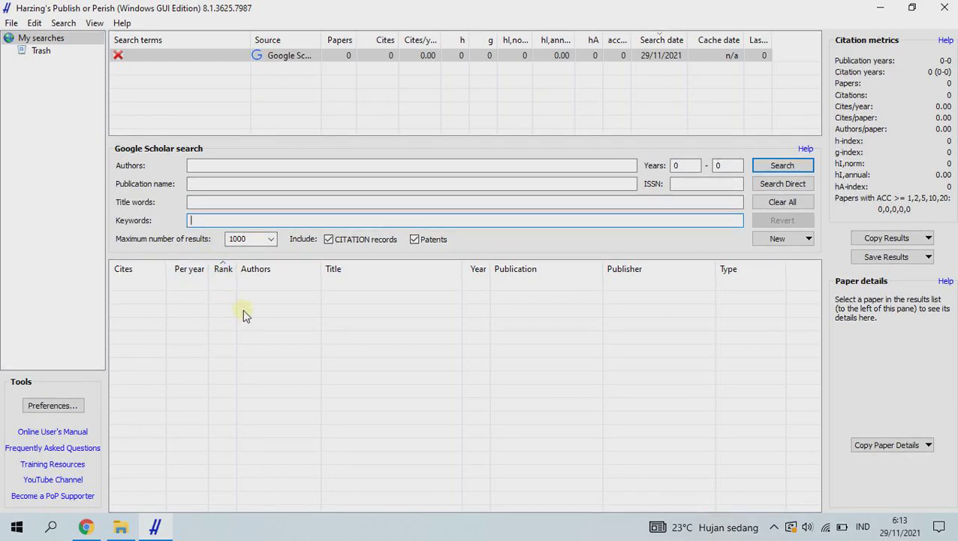
{"action": "left_click", "coordinate": [678, 165]}
{"action": "double_click", "coordinate": [676, 166]}
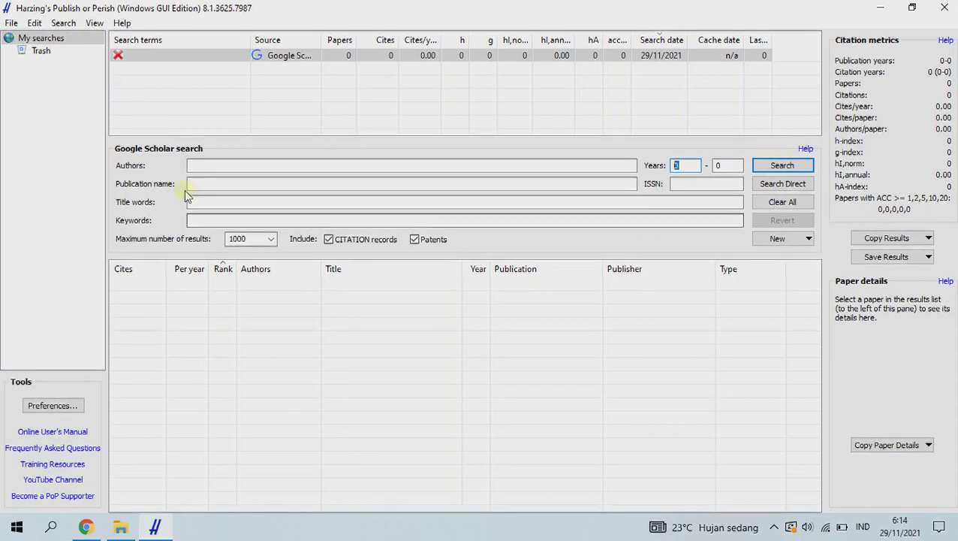
Search Google Scholar for the keywords "Animal genetics", and cancel the remaining retrieval to keep the partial results
{"action": "left_click", "coordinate": [200, 220]}
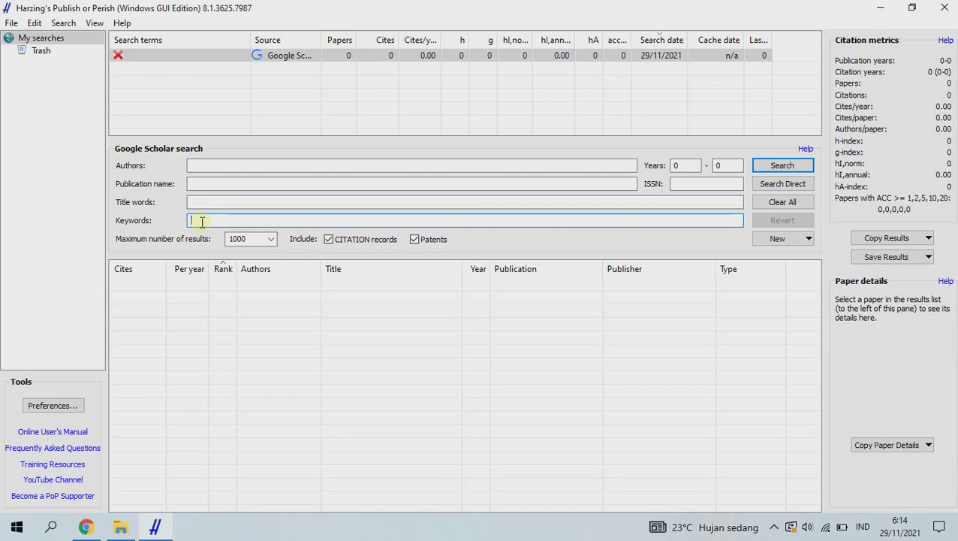
{"action": "type", "text": "ANI"}
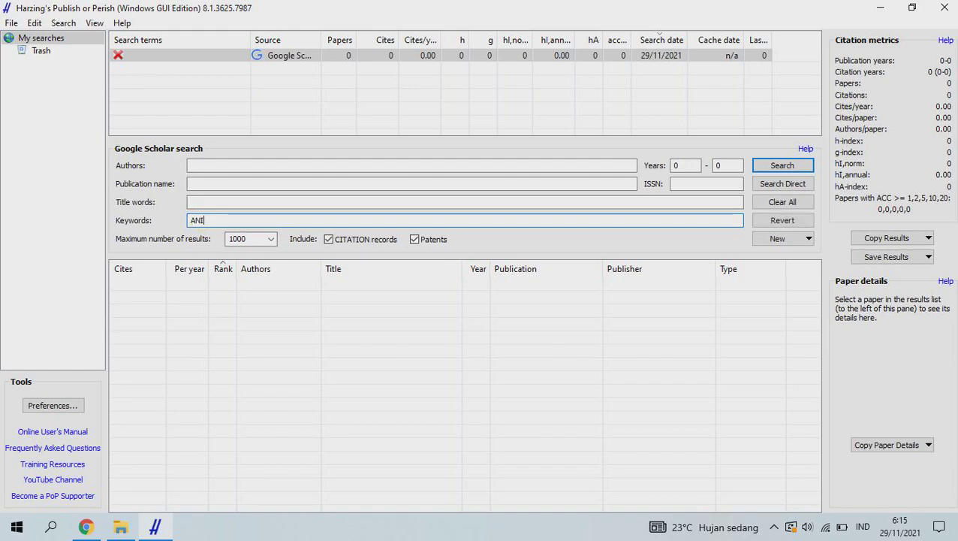
{"action": "type", "text": "mal genetic"}
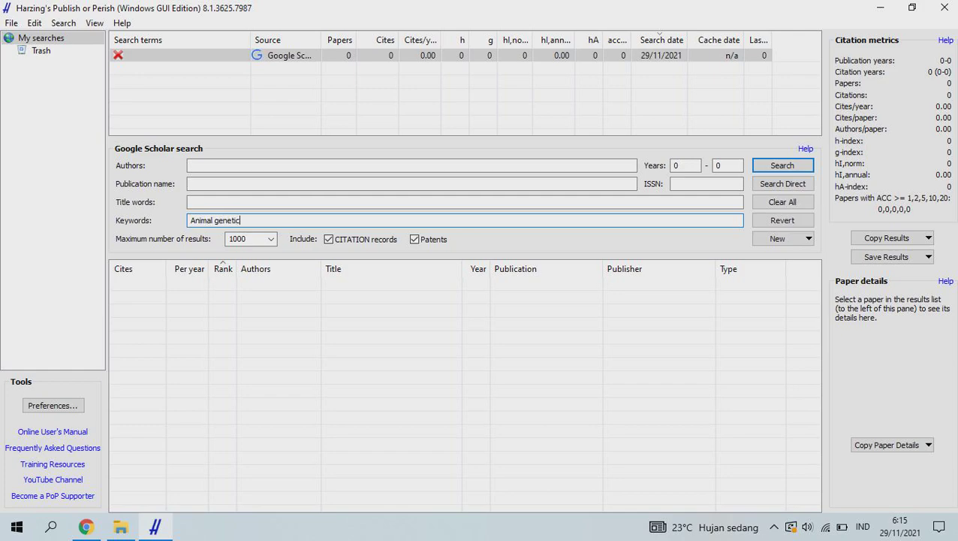
{"action": "key", "text": "Return"}
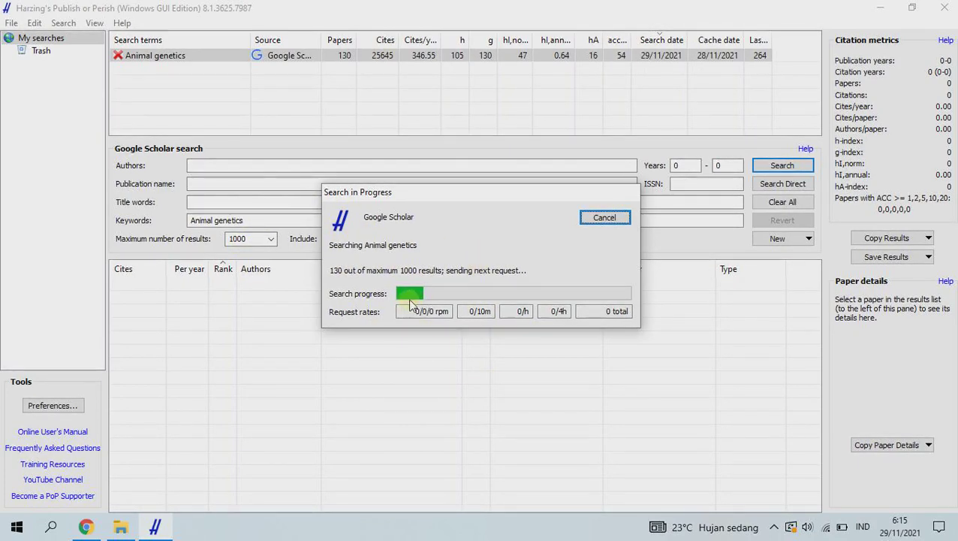
{"action": "left_click", "coordinate": [614, 217]}
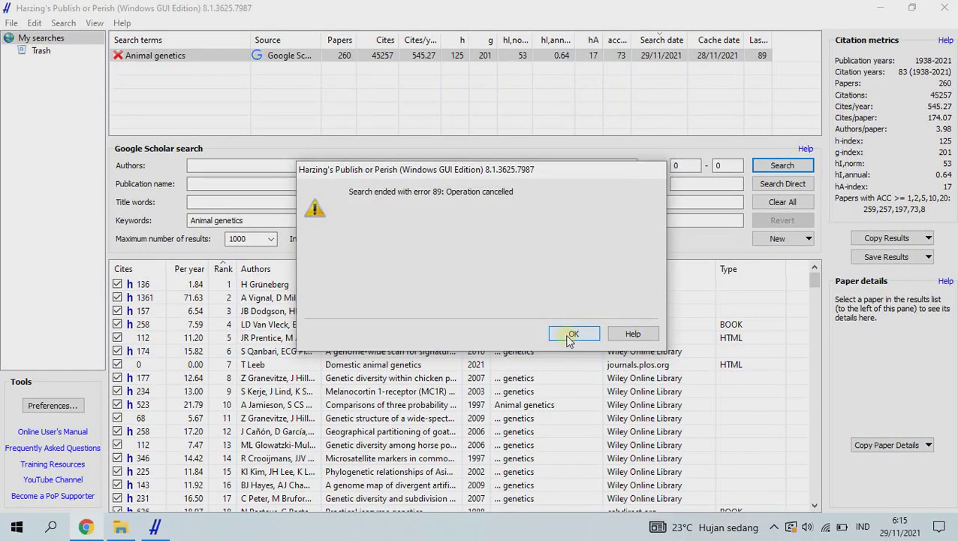
{"action": "left_click", "coordinate": [570, 335]}
Look through the retrieved papers down to the end of the results list and return to the first one
{"action": "scroll", "coordinate": [300, 352], "scroll_direction": "down", "scroll_amount": 6}
{"action": "scroll", "coordinate": [300, 353], "scroll_direction": "down", "scroll_amount": 20}
{"action": "scroll", "coordinate": [300, 353], "scroll_direction": "down", "scroll_amount": 20}
{"action": "scroll", "coordinate": [300, 353], "scroll_direction": "down", "scroll_amount": 13}
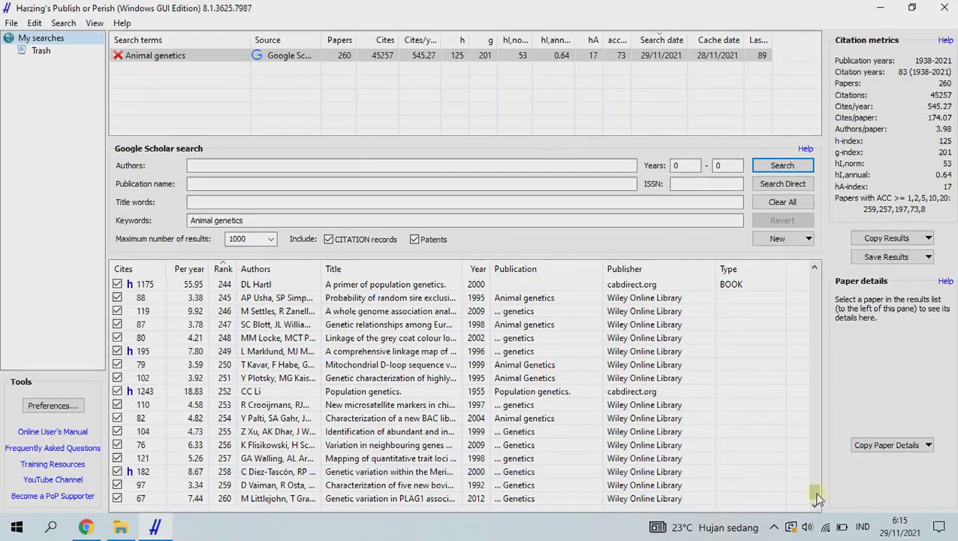
{"action": "left_click_drag", "start_coordinate": [815, 494], "coordinate": [815, 274]}
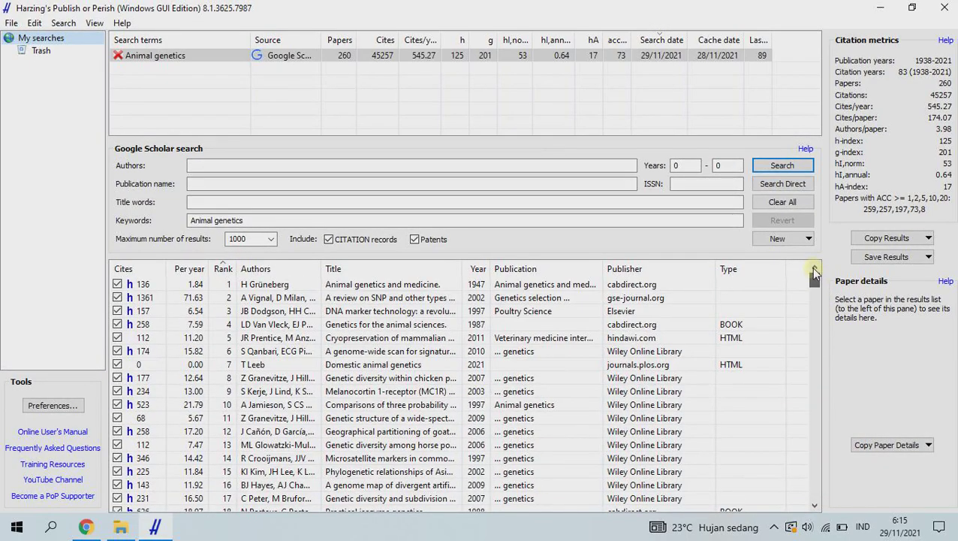
Sort the results by publisher and by publication, and look through the papers in that order
{"action": "left_click", "coordinate": [644, 270]}
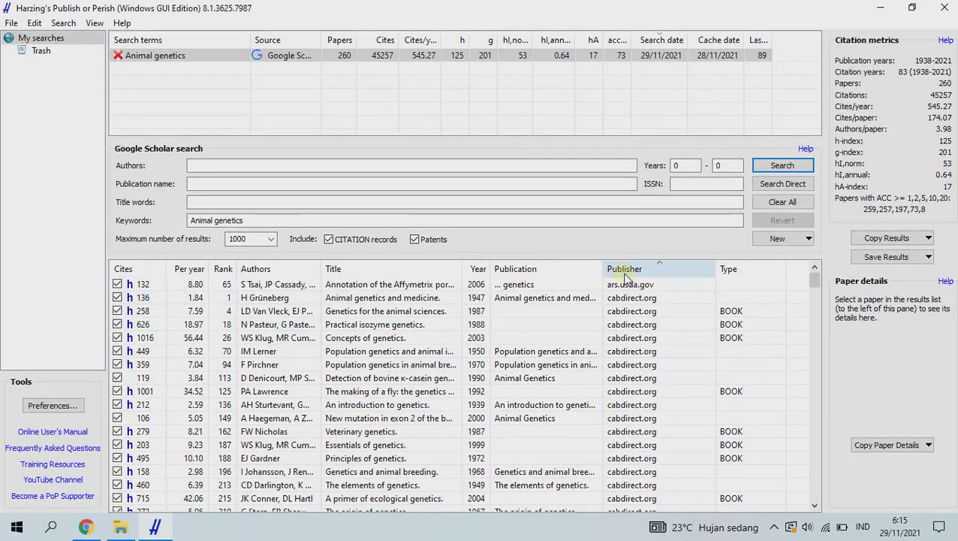
{"action": "left_click", "coordinate": [544, 269]}
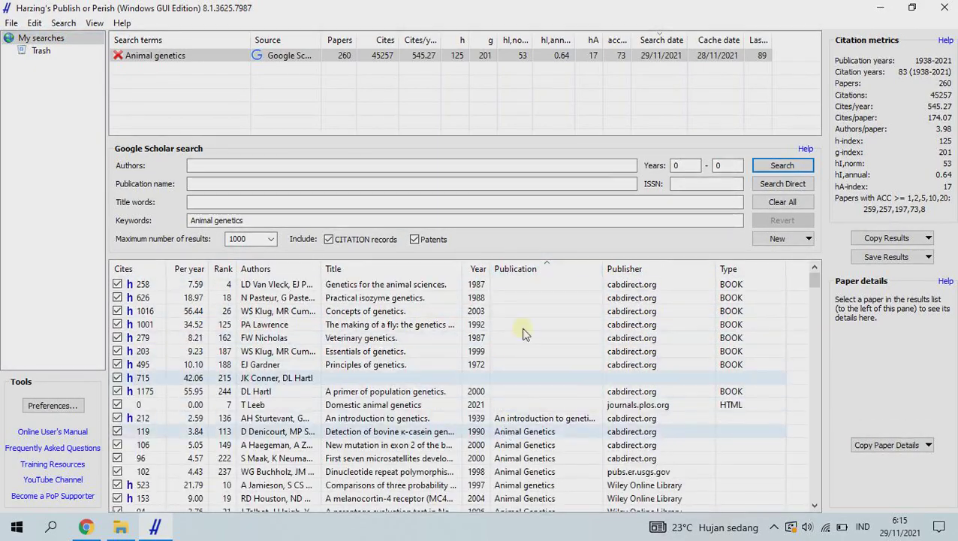
{"action": "scroll", "coordinate": [546, 361], "scroll_direction": "down", "scroll_amount": 4}
{"action": "scroll", "coordinate": [545, 373], "scroll_direction": "up", "scroll_amount": 3}
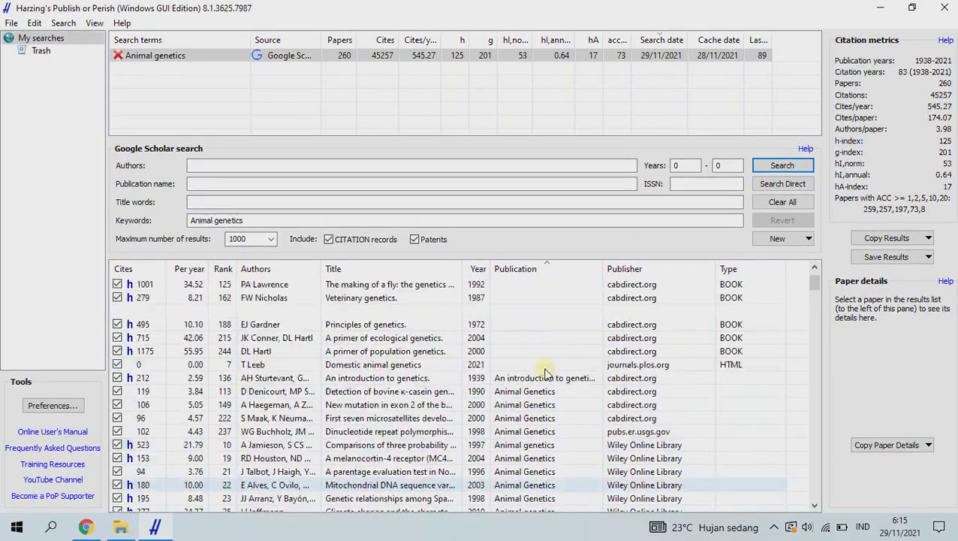
{"action": "scroll", "coordinate": [545, 373], "scroll_direction": "down", "scroll_amount": 4}
{"action": "scroll", "coordinate": [674, 366], "scroll_direction": "down", "scroll_amount": 5}
{"action": "scroll", "coordinate": [674, 365], "scroll_direction": "down", "scroll_amount": 15}
{"action": "scroll", "coordinate": [675, 366], "scroll_direction": "up", "scroll_amount": 10}
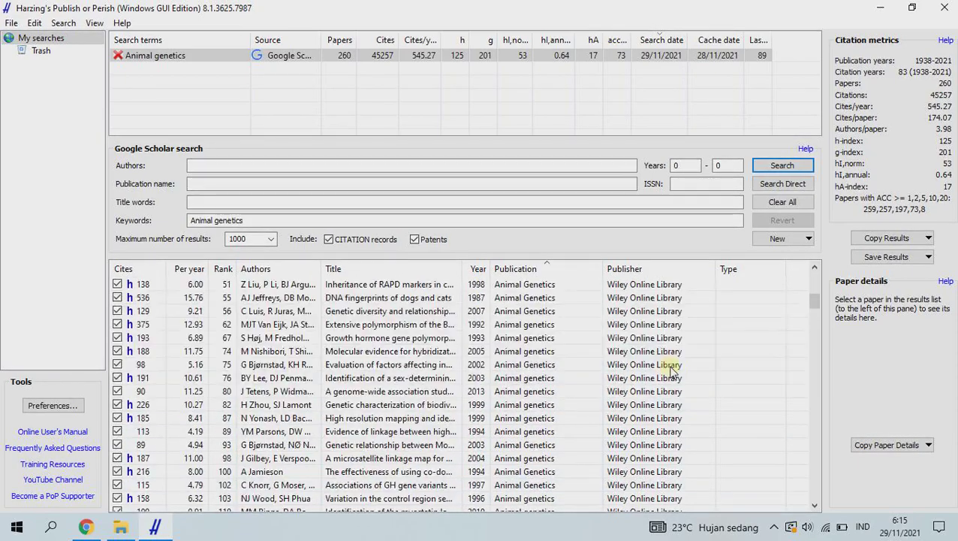
{"action": "scroll", "coordinate": [673, 368], "scroll_direction": "up", "scroll_amount": 10}
{"action": "scroll", "coordinate": [670, 370], "scroll_direction": "up", "scroll_amount": 1}
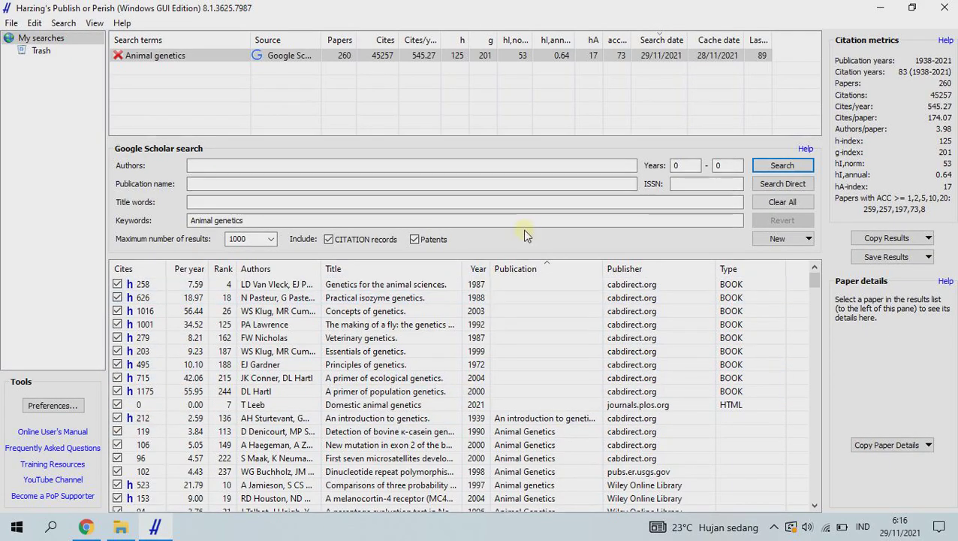
Look at the search's start and end year fields and at the actions available for "A primer of population genetics"
{"action": "double_click", "coordinate": [685, 165]}
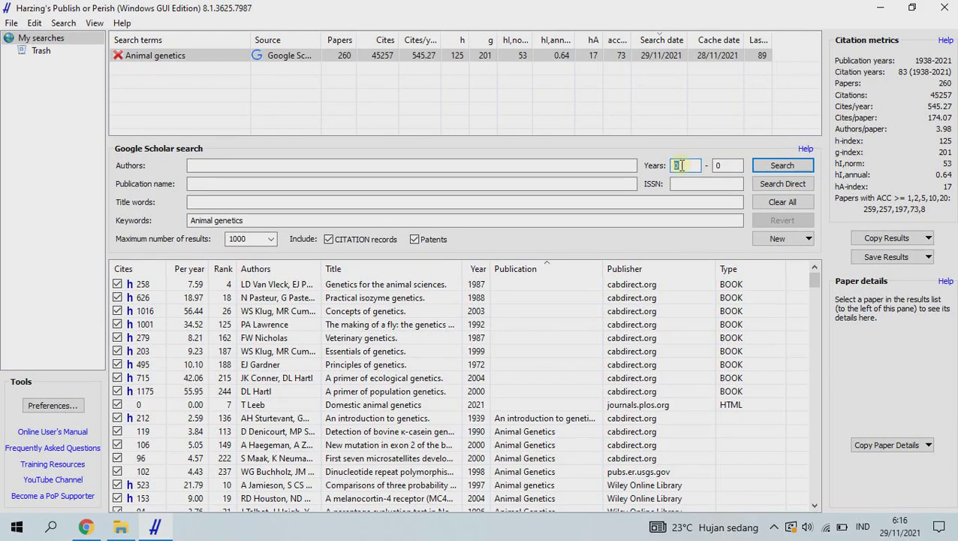
{"action": "left_click", "coordinate": [732, 167]}
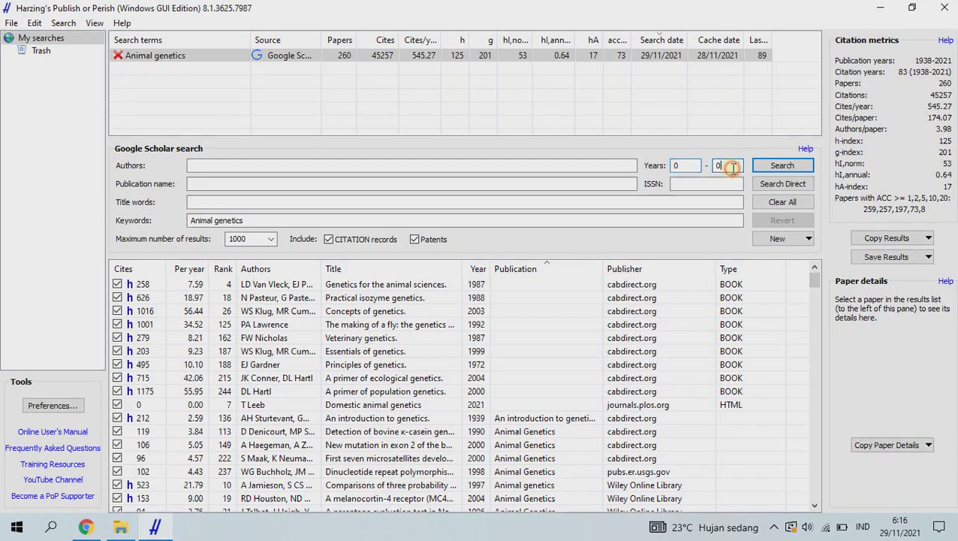
{"action": "left_click", "coordinate": [681, 165]}
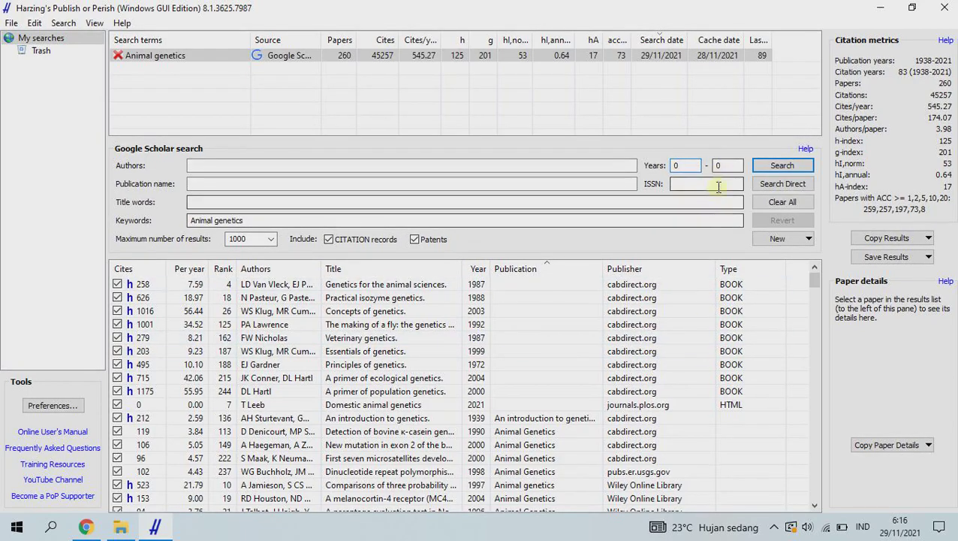
{"action": "right_click", "coordinate": [650, 390]}
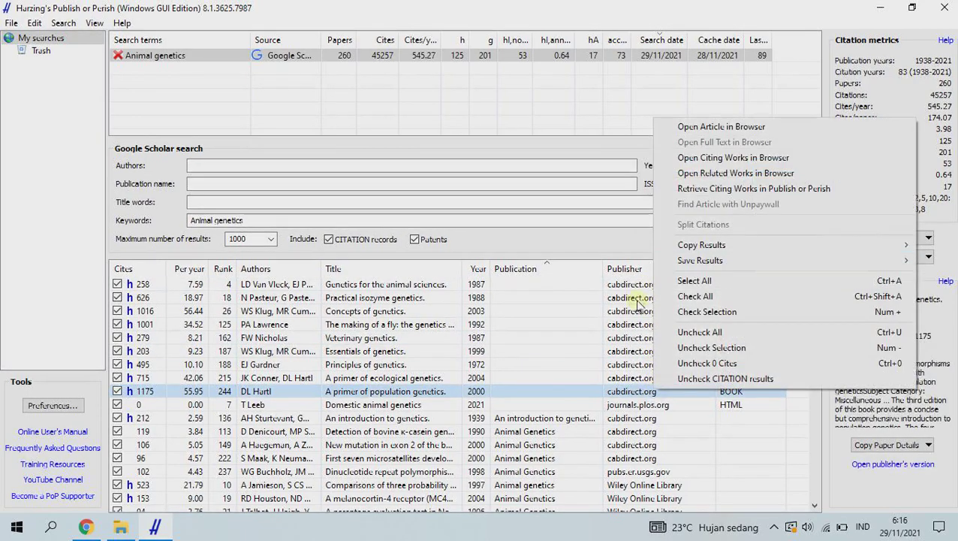
{"action": "left_click", "coordinate": [572, 232]}
Look through more of the results and show the paper details of "Genetics for the animal sciences"
{"action": "scroll", "coordinate": [432, 286], "scroll_direction": "down", "scroll_amount": 5}
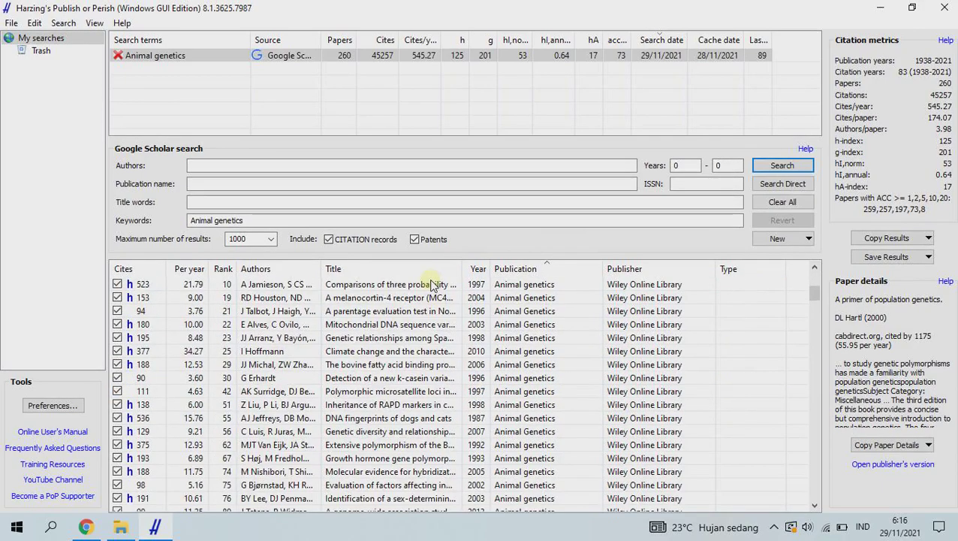
{"action": "scroll", "coordinate": [432, 286], "scroll_direction": "down", "scroll_amount": 10}
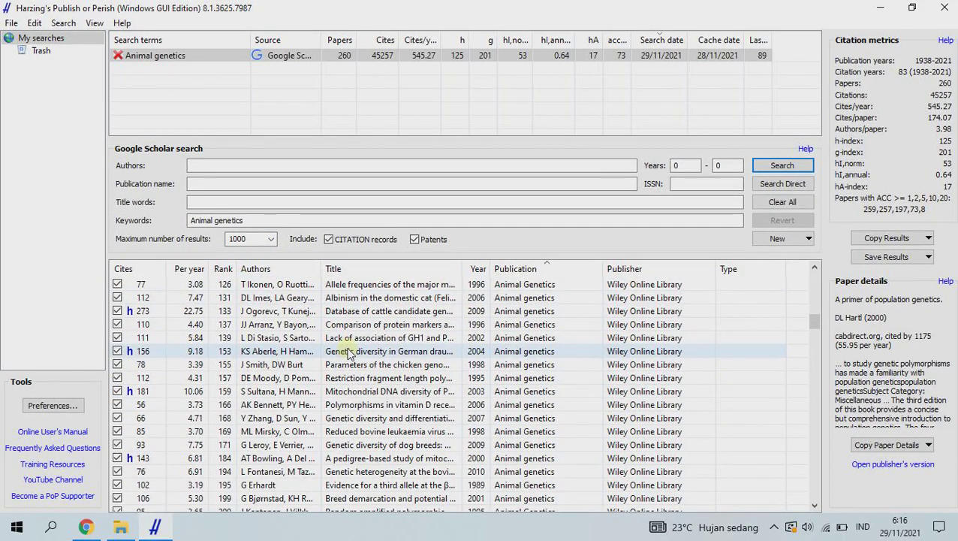
{"action": "scroll", "coordinate": [347, 353], "scroll_direction": "up", "scroll_amount": 15}
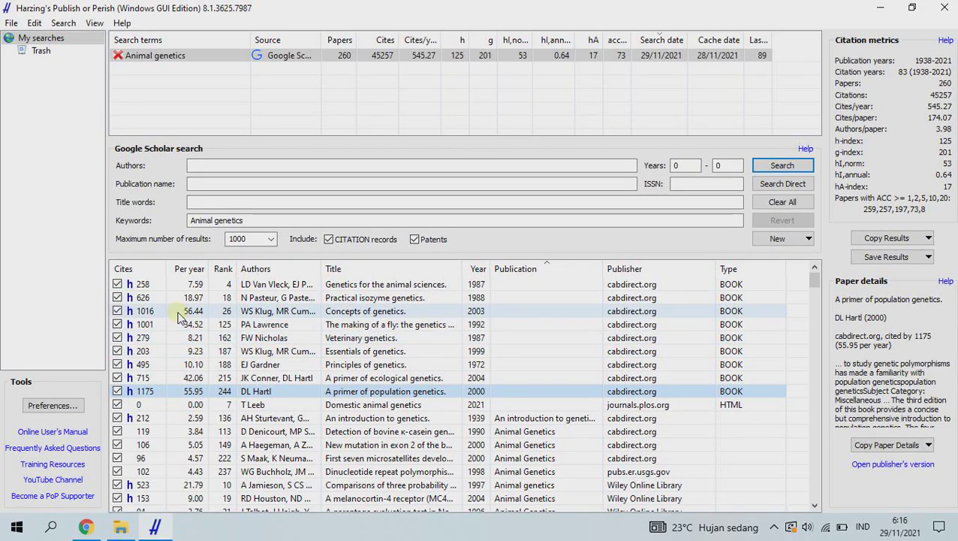
{"action": "left_click", "coordinate": [145, 289]}
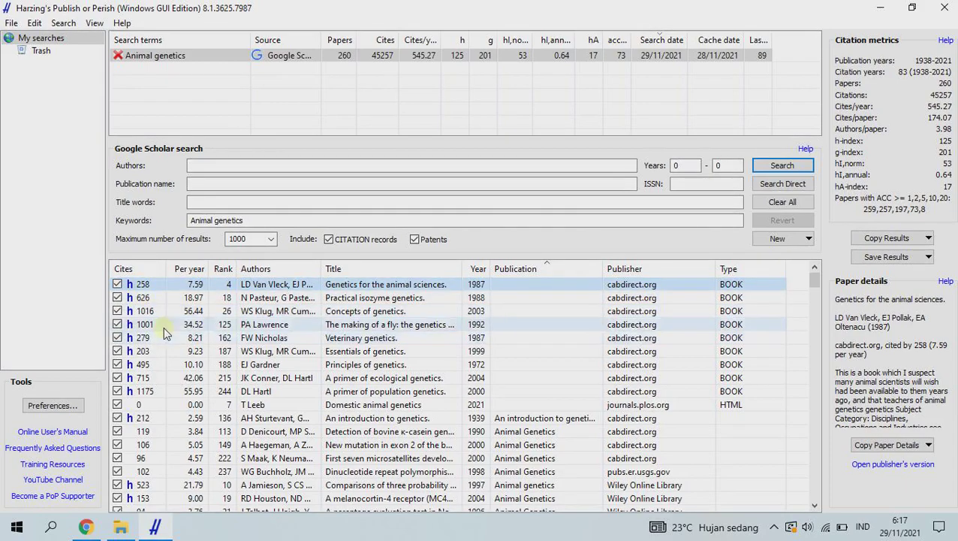
Sort the results by citations per year, authors, title and publisher in turn, and look through the papers
{"action": "scroll", "coordinate": [192, 375], "scroll_direction": "down", "scroll_amount": 5}
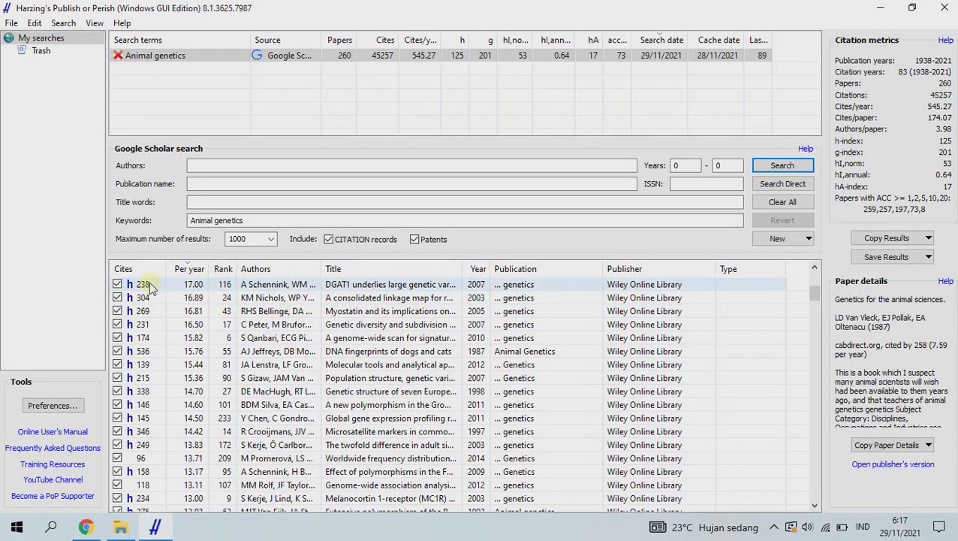
{"action": "left_click", "coordinate": [262, 272]}
{"action": "left_click", "coordinate": [359, 269]}
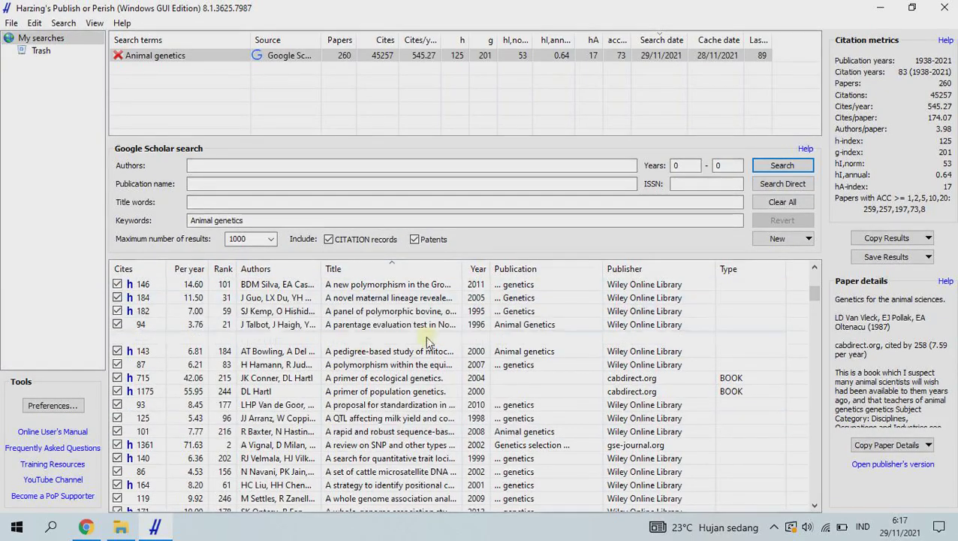
{"action": "left_click", "coordinate": [664, 270]}
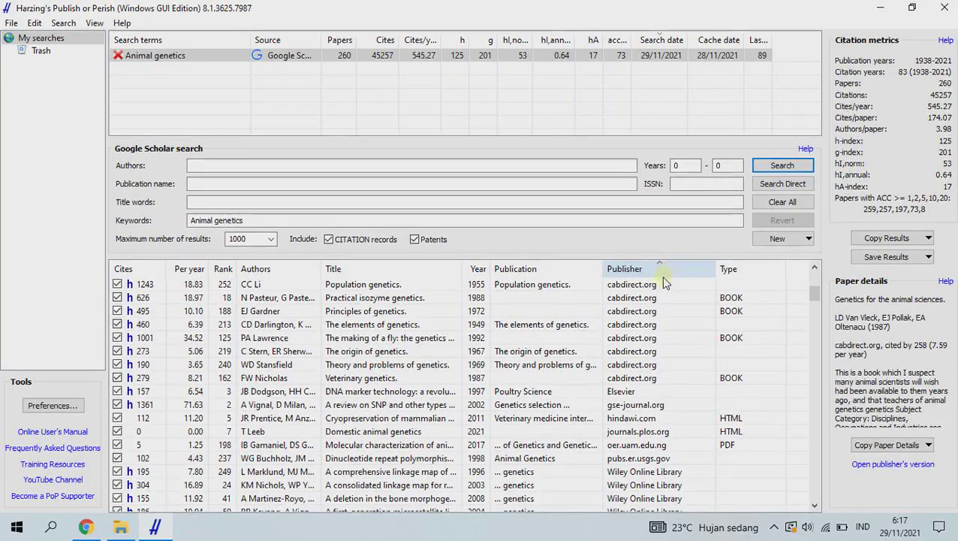
{"action": "scroll", "coordinate": [648, 364], "scroll_direction": "down", "scroll_amount": 20}
{"action": "scroll", "coordinate": [647, 370], "scroll_direction": "down", "scroll_amount": 4}
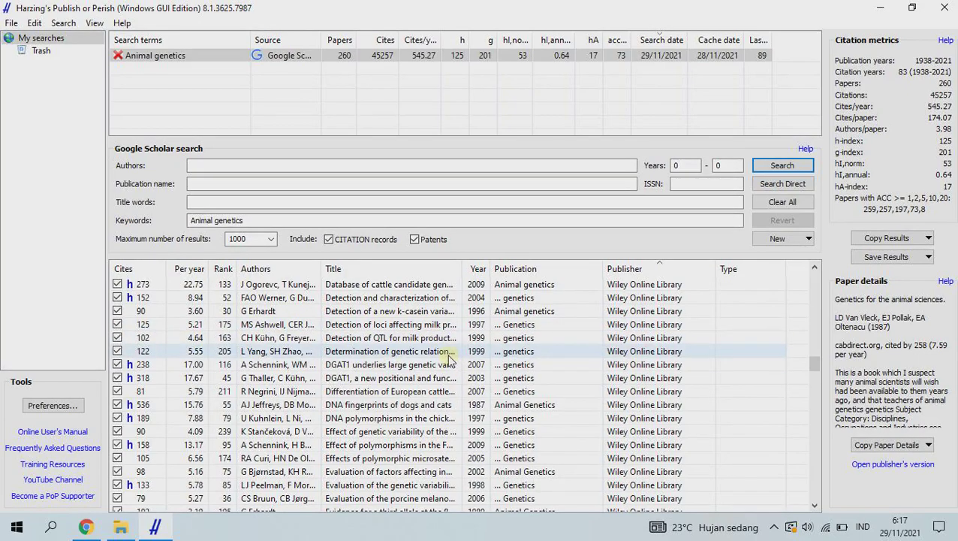
{"action": "scroll", "coordinate": [449, 359], "scroll_direction": "up", "scroll_amount": 18}
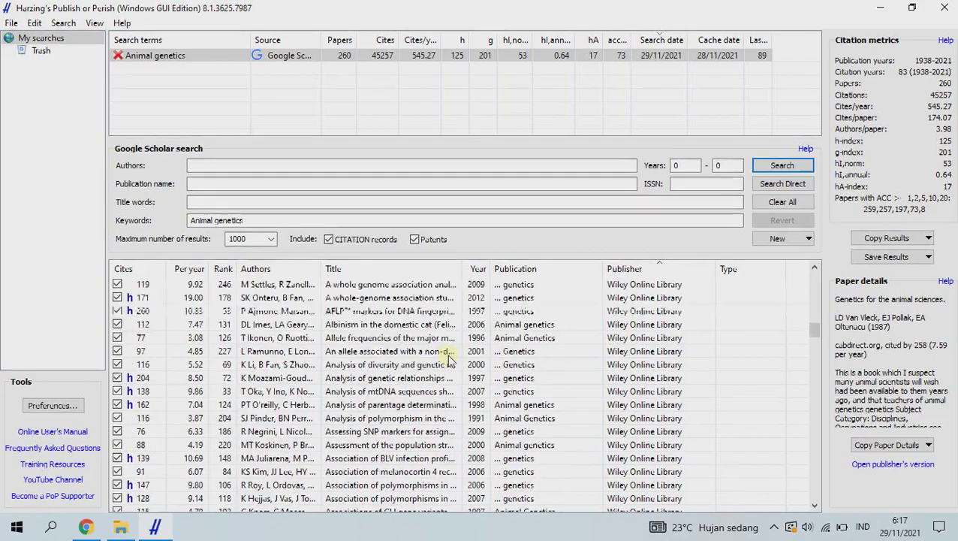
Show the paper details of "Annotation of the Affymetrix porcine genome microarray" and look through the publisher-sorted results
{"action": "scroll", "coordinate": [449, 358], "scroll_direction": "up", "scroll_amount": 10}
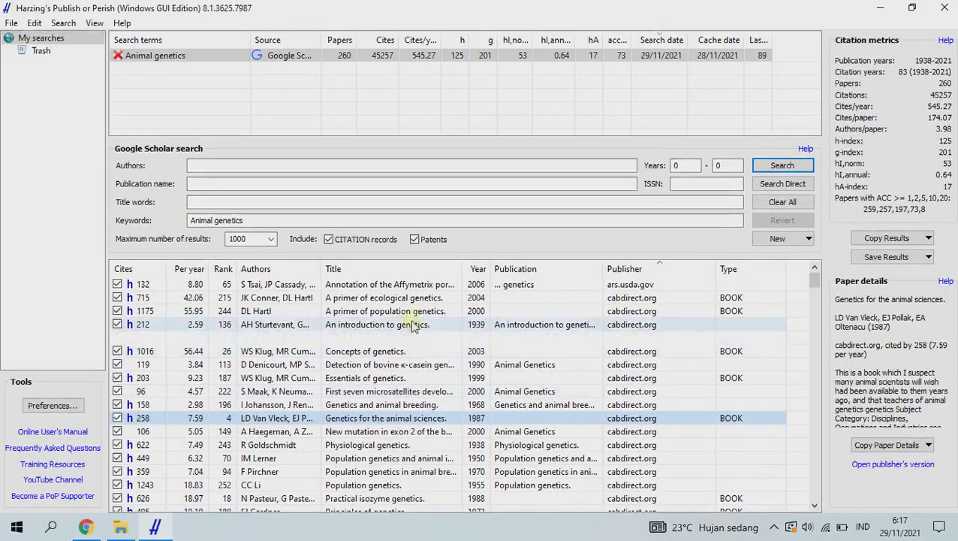
{"action": "left_click", "coordinate": [388, 286]}
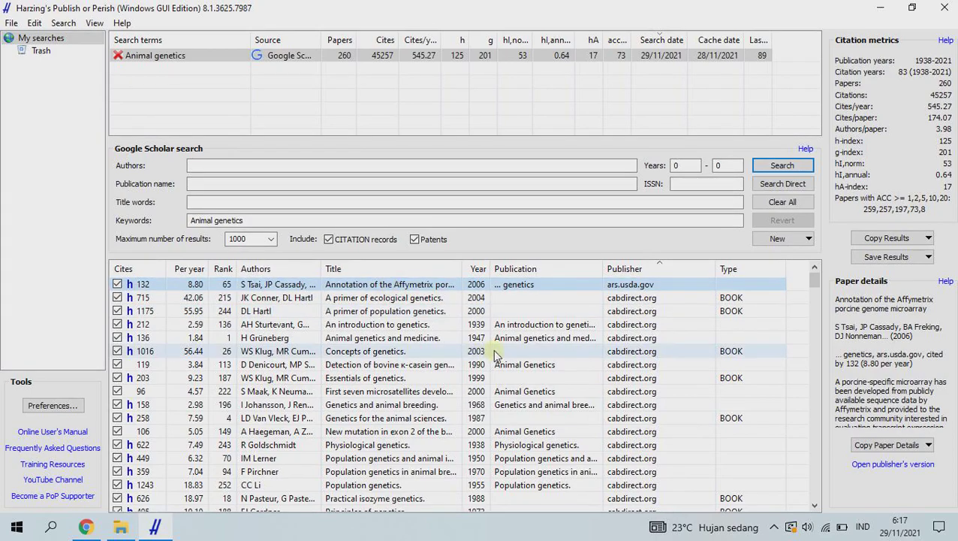
{"action": "scroll", "coordinate": [428, 418], "scroll_direction": "down", "scroll_amount": 5}
{"action": "scroll", "coordinate": [428, 418], "scroll_direction": "down", "scroll_amount": 20}
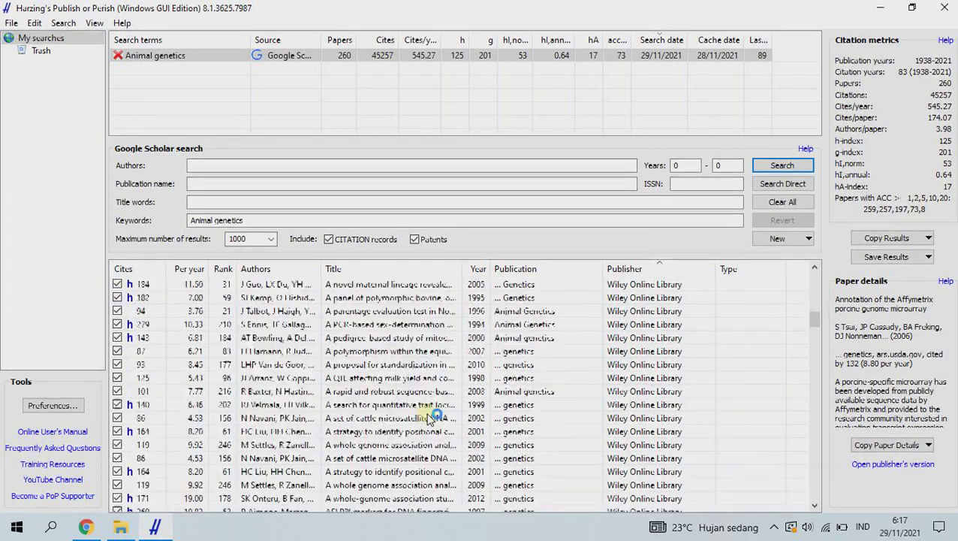
{"action": "scroll", "coordinate": [577, 314], "scroll_direction": "down", "scroll_amount": 5}
Sort the results by document type and look through the list down to the book, HTML and PDF entries
{"action": "left_click", "coordinate": [728, 269]}
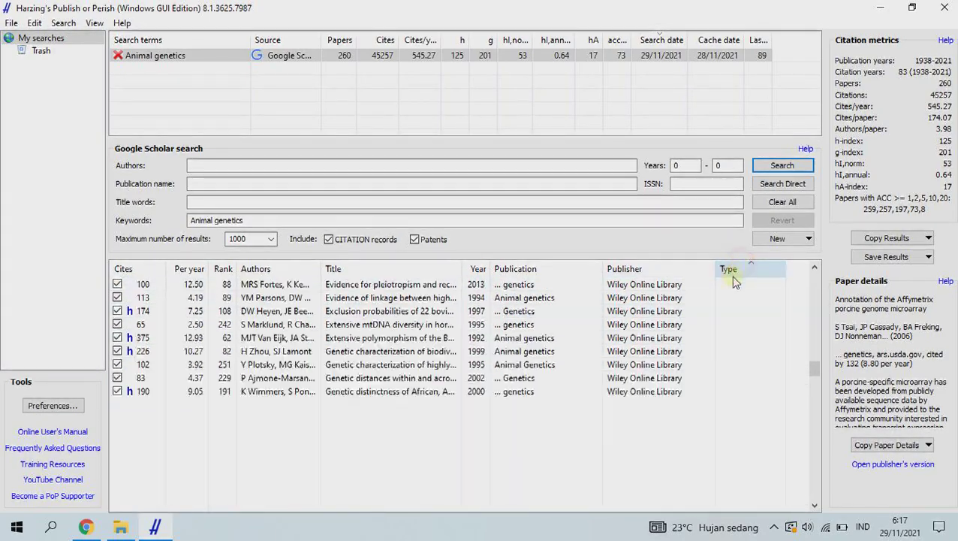
{"action": "scroll", "coordinate": [743, 338], "scroll_direction": "down", "scroll_amount": 10}
{"action": "scroll", "coordinate": [735, 371], "scroll_direction": "down", "scroll_amount": 15}
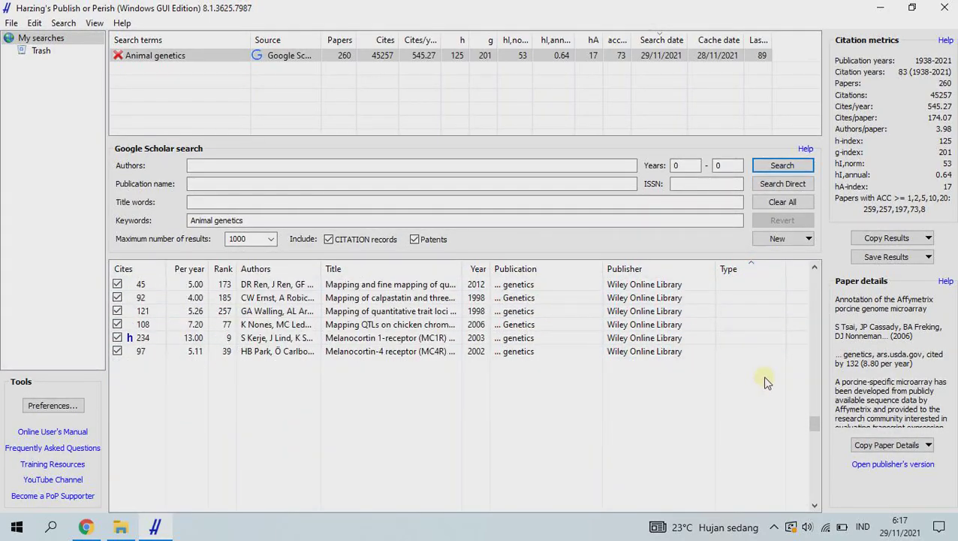
{"action": "scroll", "coordinate": [767, 382], "scroll_direction": "down", "scroll_amount": 10}
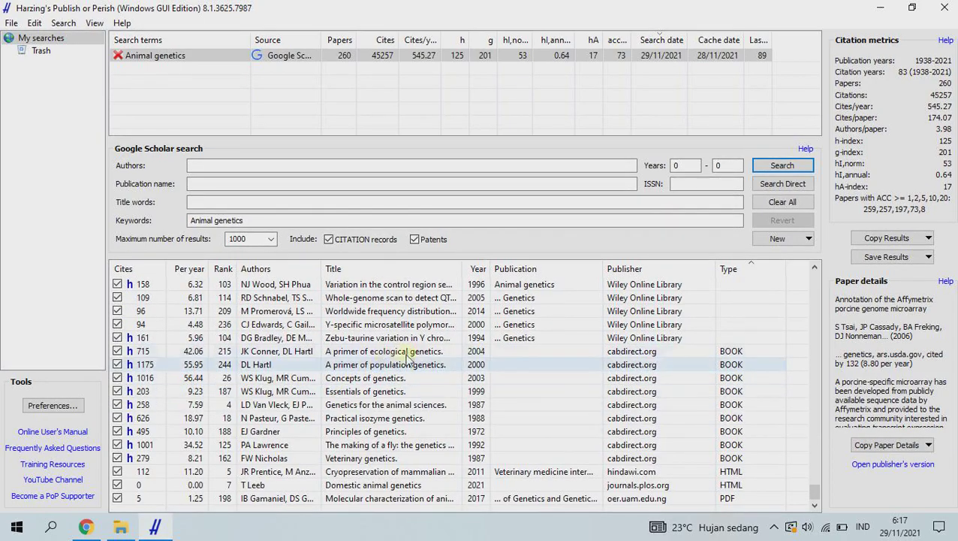
Open the publisher's page for the Affymetrix porcine microarray paper, decline the newsletter sign-up and read the citation, summary and abstract
{"action": "double_click", "coordinate": [808, 475]}
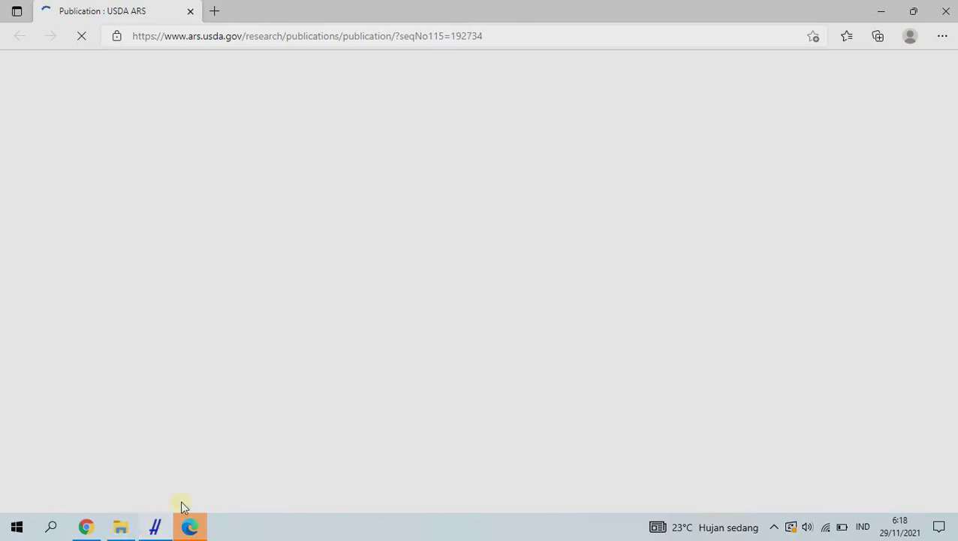
{"action": "mouse_move", "coordinate": [613, 9]}
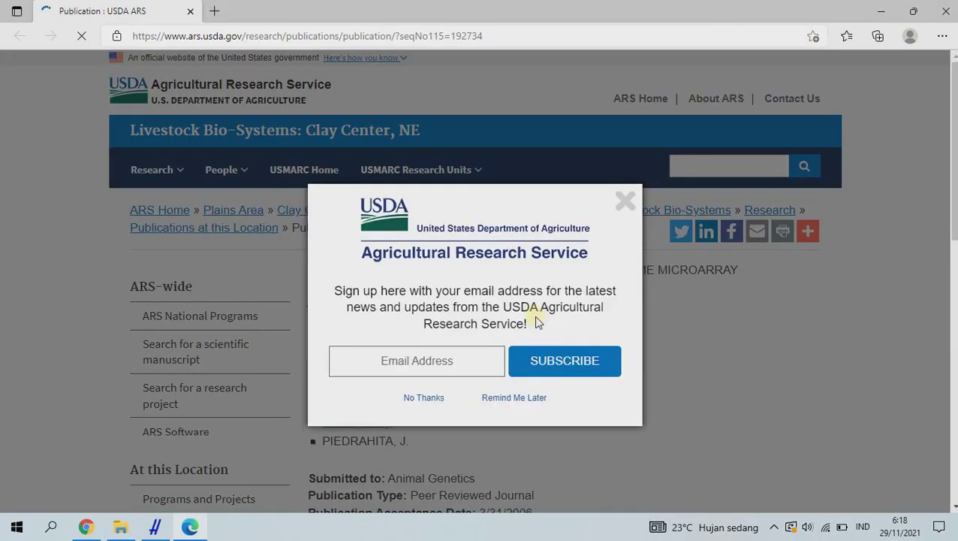
{"action": "left_click", "coordinate": [435, 406]}
{"action": "scroll", "coordinate": [569, 328], "scroll_direction": "down", "scroll_amount": 10}
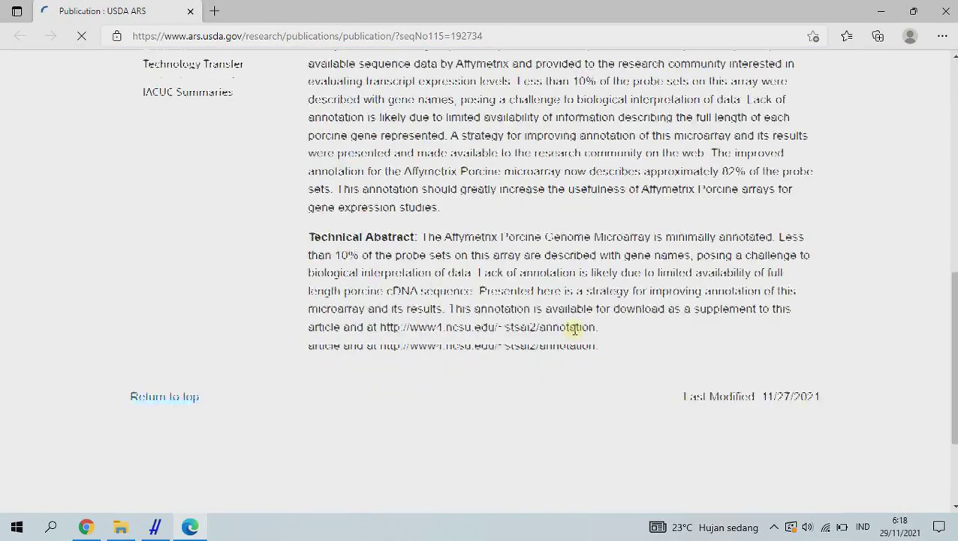
{"action": "scroll", "coordinate": [541, 344], "scroll_direction": "up", "scroll_amount": 4}
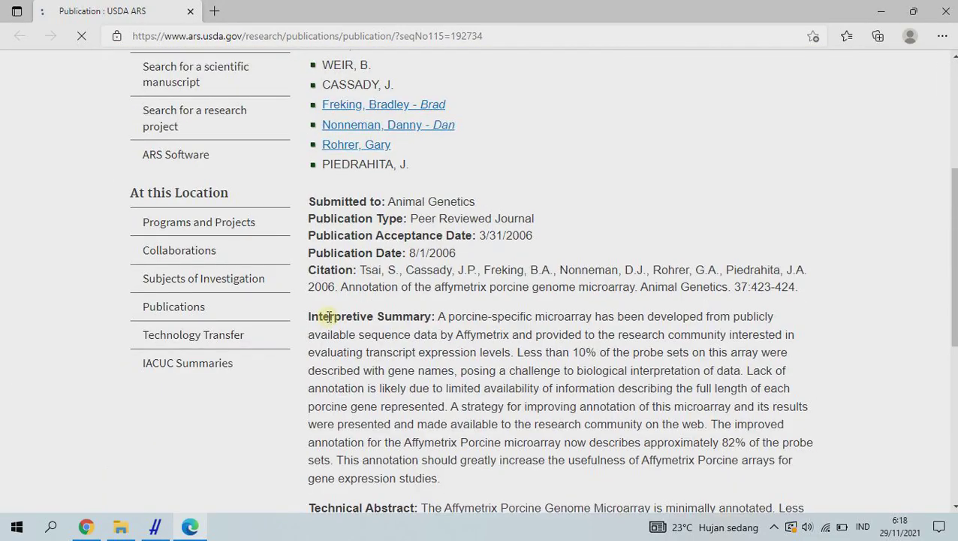
{"action": "scroll", "coordinate": [549, 319], "scroll_direction": "down", "scroll_amount": 5}
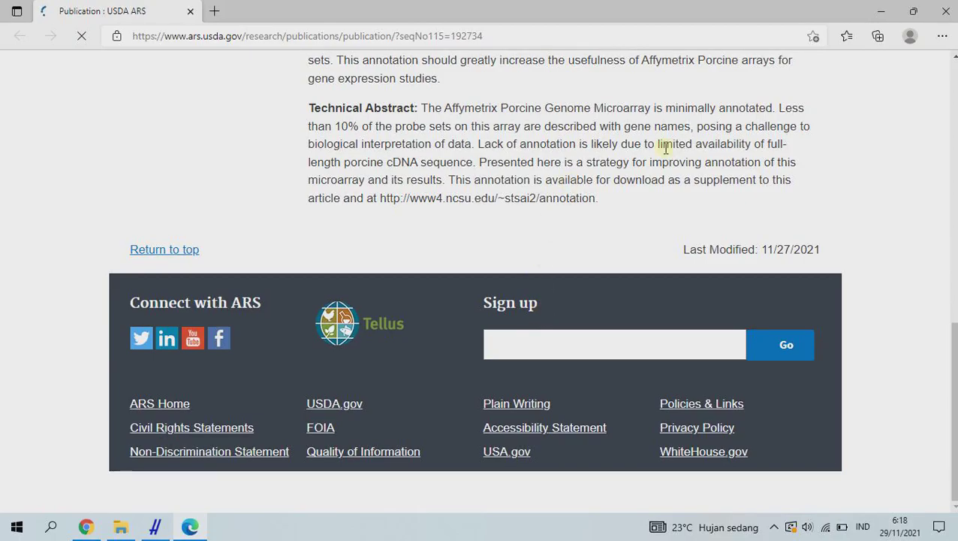
{"action": "scroll", "coordinate": [562, 198], "scroll_direction": "up", "scroll_amount": 5}
{"action": "scroll", "coordinate": [563, 199], "scroll_direction": "up", "scroll_amount": 3}
Return to Publish or Perish, show the paper details of the 1996 sheep mitochondrial genome paper and look back through the results
{"action": "left_click", "coordinate": [150, 531]}
{"action": "left_click", "coordinate": [334, 287]}
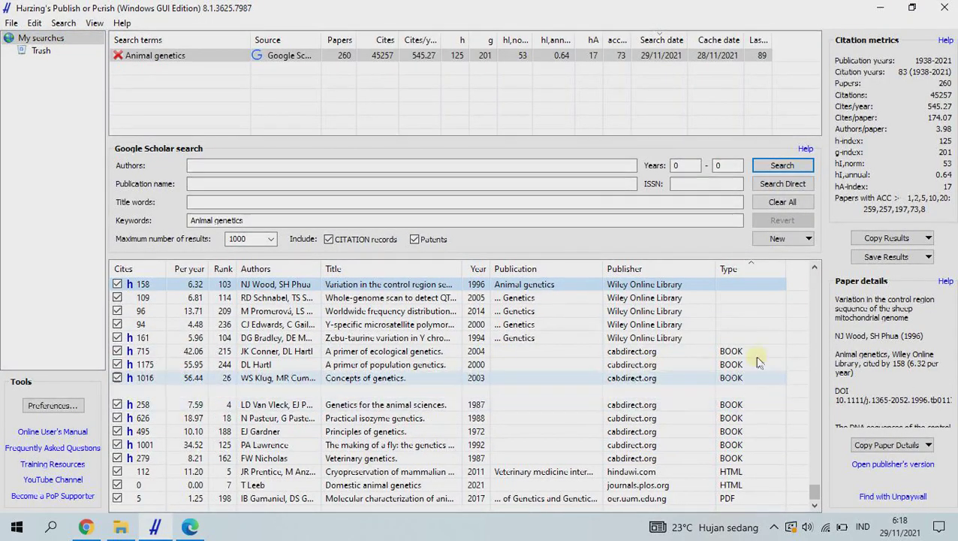
{"action": "scroll", "coordinate": [698, 487], "scroll_direction": "up", "scroll_amount": 15}
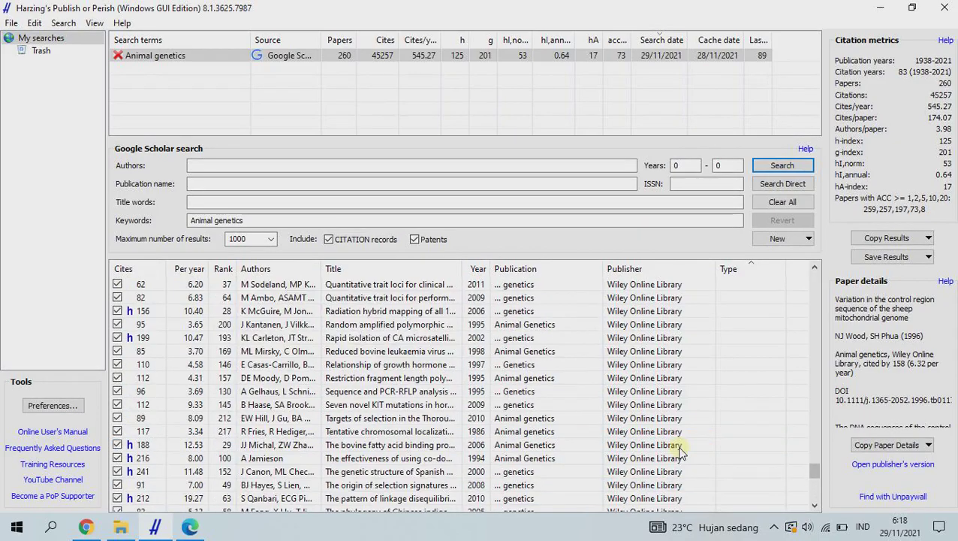
{"action": "scroll", "coordinate": [683, 449], "scroll_direction": "up", "scroll_amount": 20}
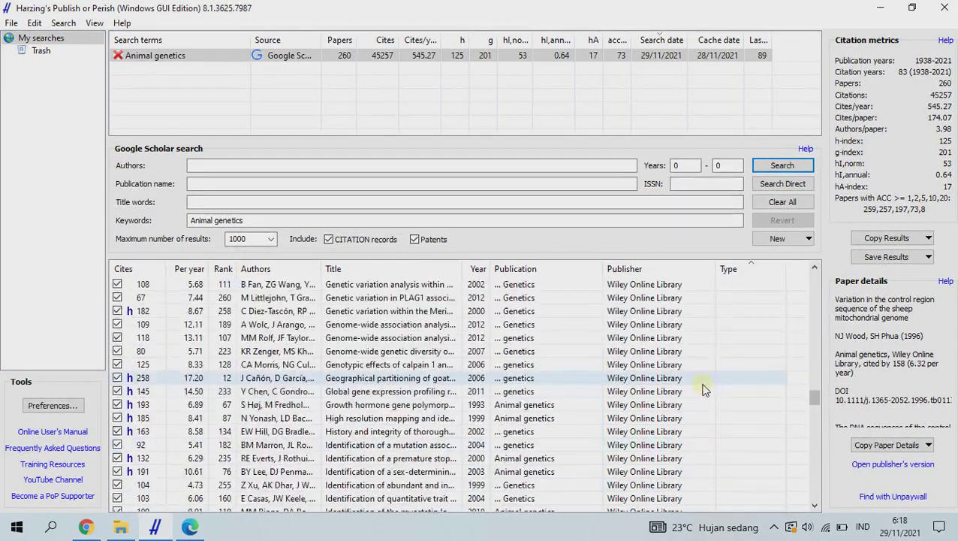
{"action": "scroll", "coordinate": [651, 390], "scroll_direction": "up", "scroll_amount": 20}
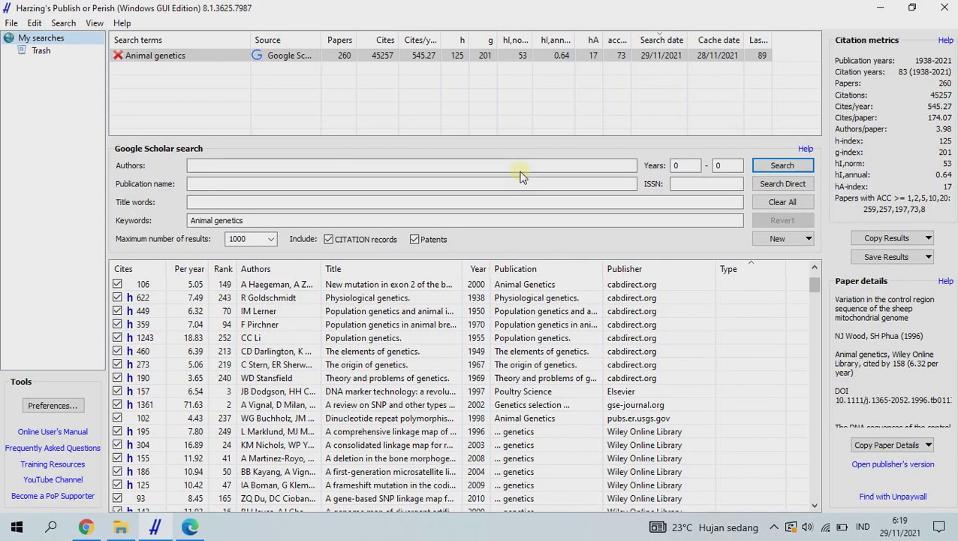
{"action": "left_click", "coordinate": [569, 9]}
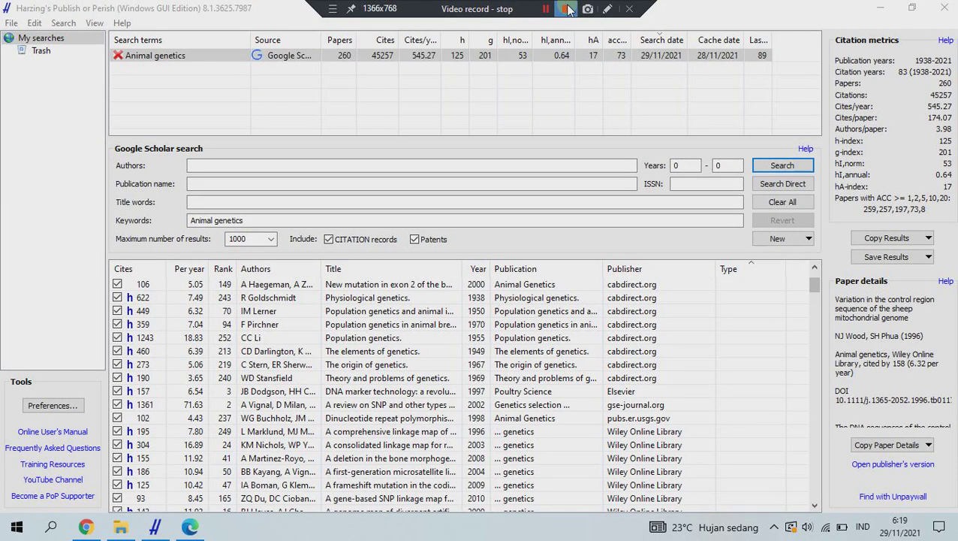